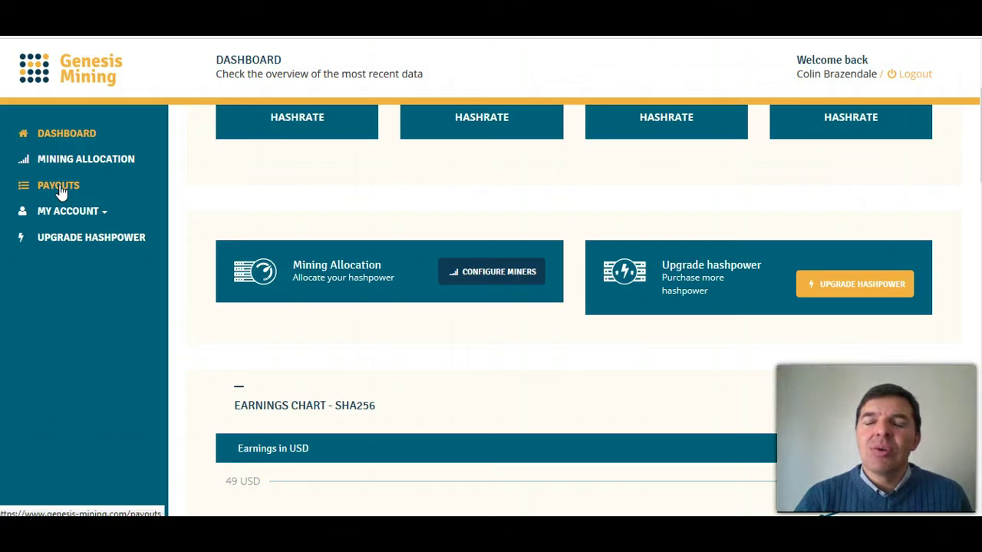
# Open the payouts history and look through the daily BTC payouts and the wallet address they were sent to
pyautogui.click(62, 192)
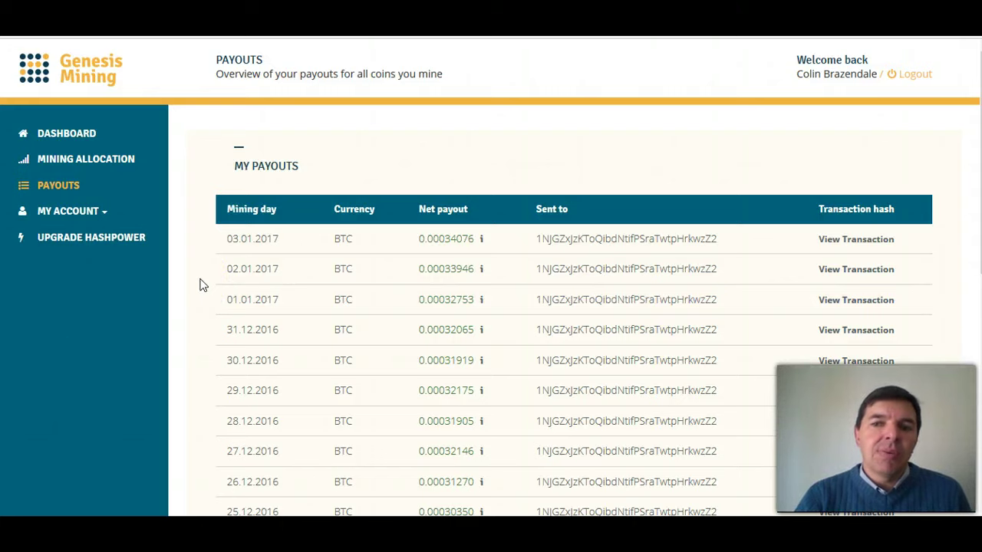
pyautogui.scroll(-4, 201, 285)
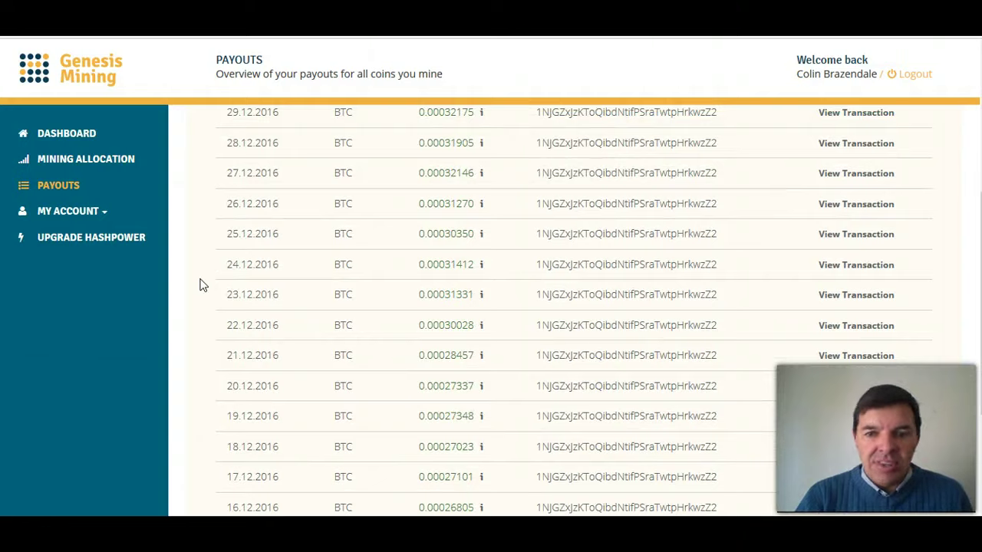
pyautogui.scroll(-3, 201, 285)
pyautogui.scroll(7, 201, 285)
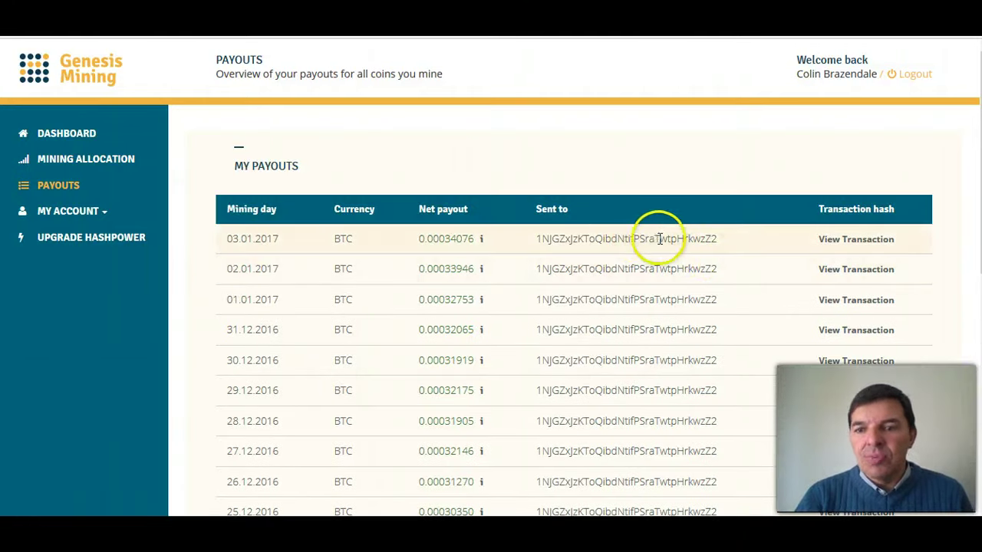
pyautogui.moveTo(659, 239); pyautogui.dragTo(602, 239)
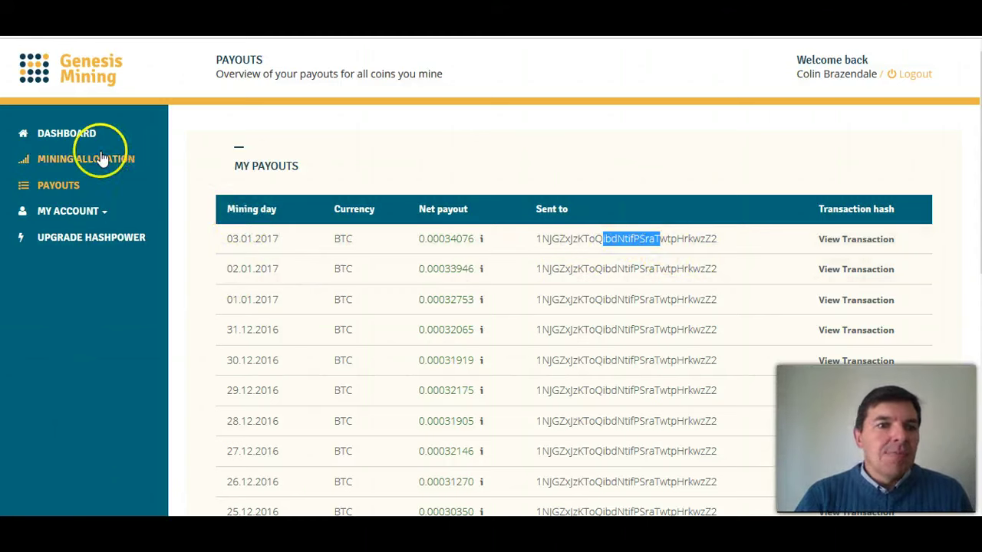
# Return to the mining dashboard, and switch to the Genesis Mining ROI workbook in Excel
pyautogui.click(67, 135)
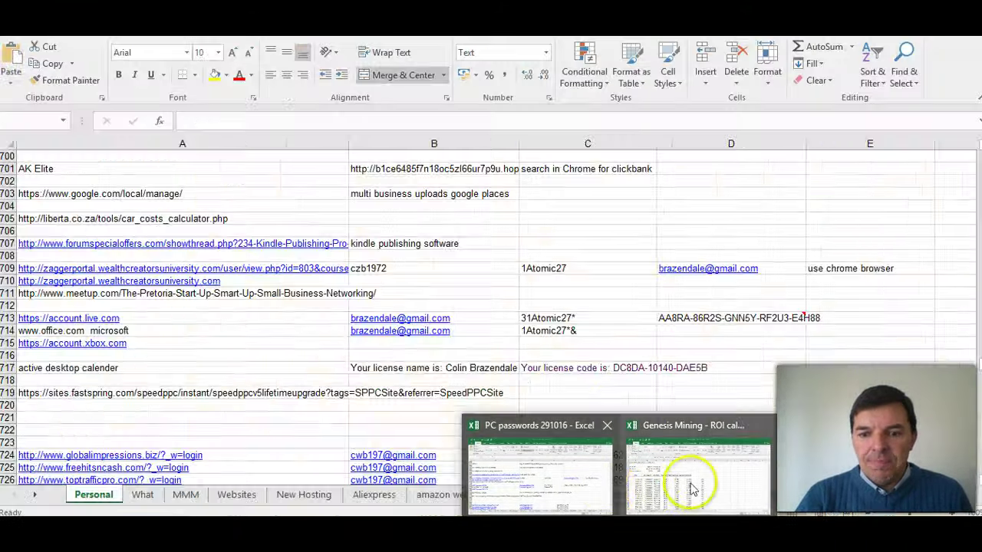
pyautogui.click(677, 466)
pyautogui.click(79, 173)
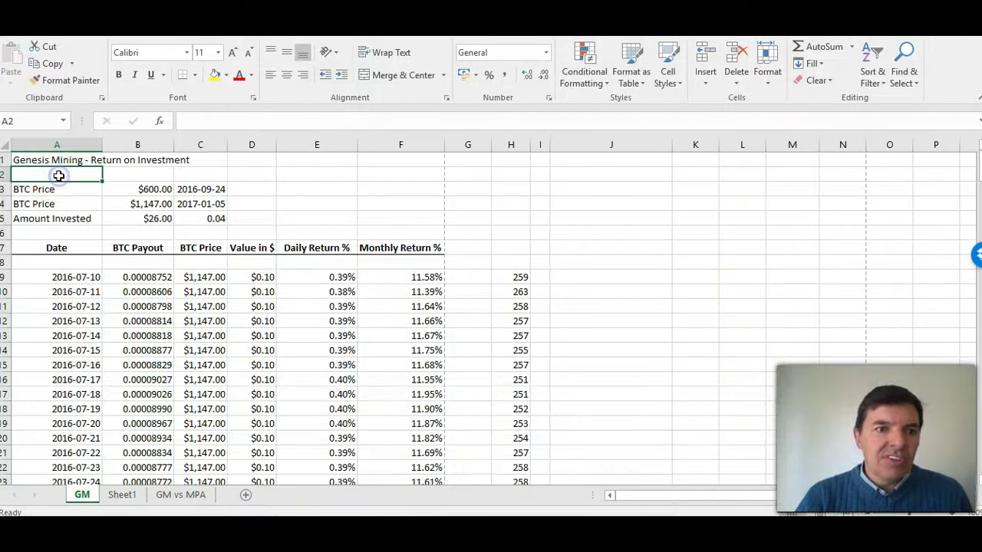
# Examine the two BTC prices and their dates above the payout table on the GM sheet
pyautogui.click(138, 189)
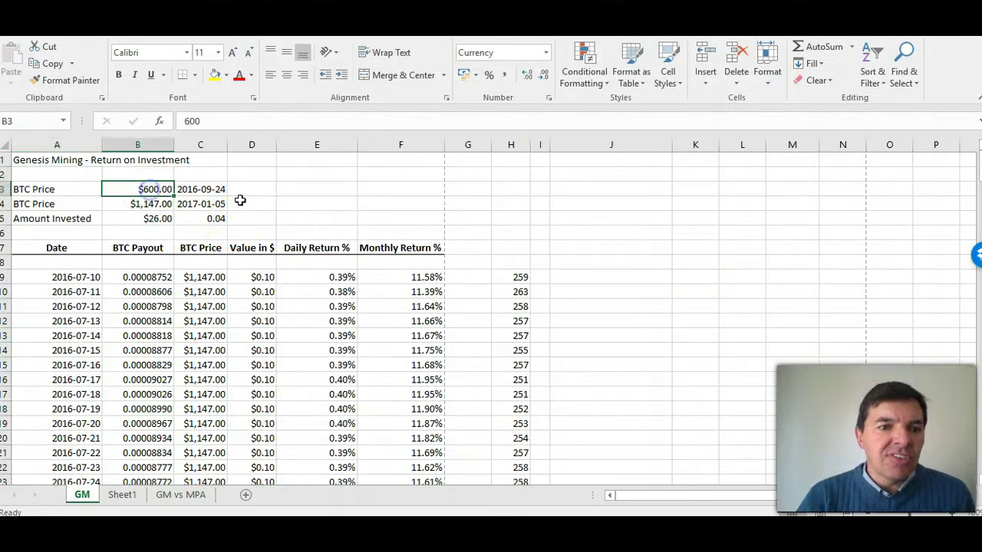
pyautogui.click(212, 191)
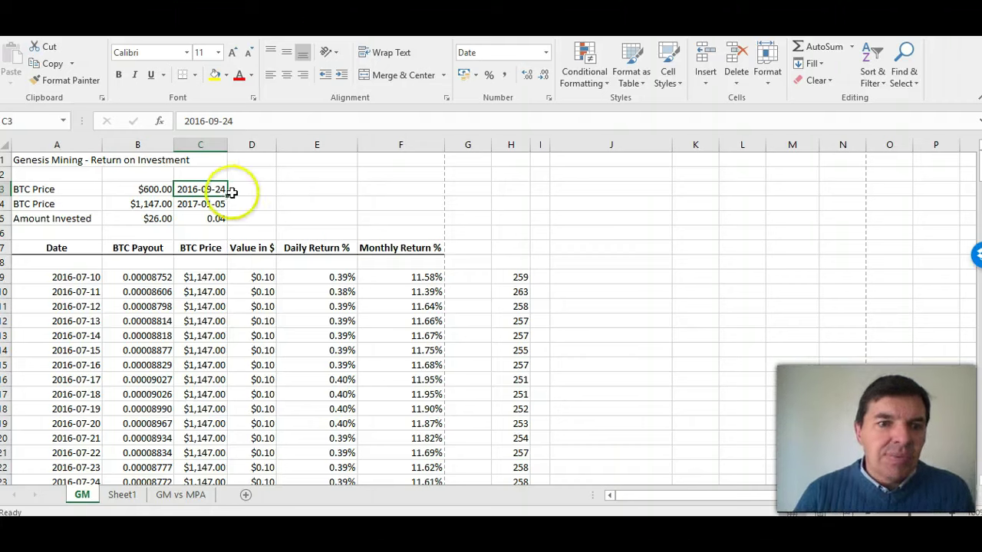
pyautogui.click(163, 189)
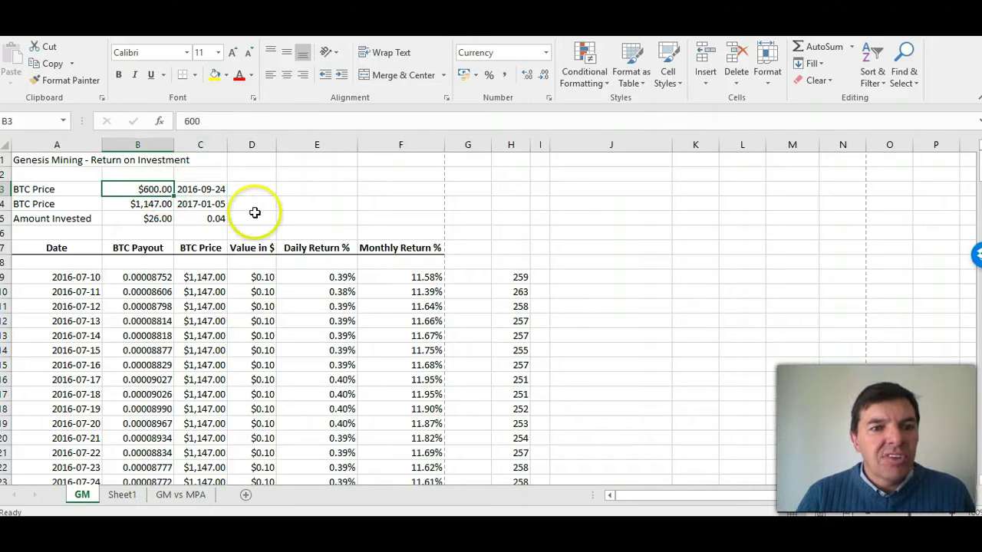
pyautogui.click(150, 202)
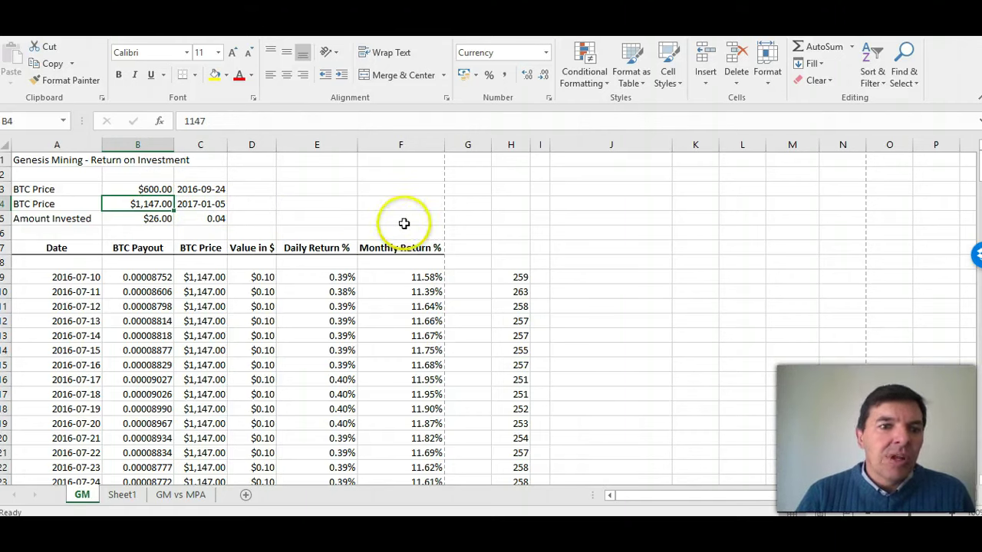
pyautogui.click(205, 205)
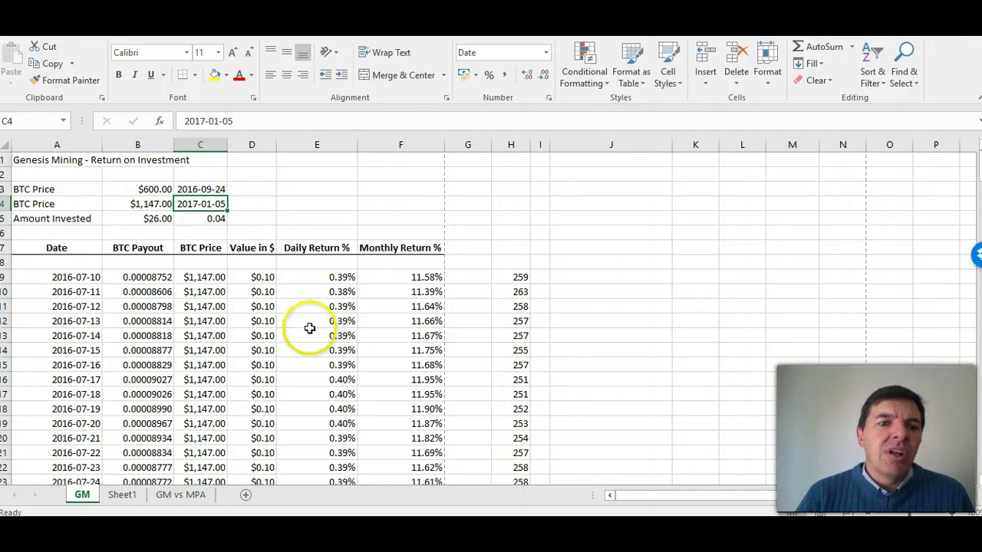
# Inspect the BTC Price and Value in $ formulas in the first payout row and scan the dollar values through to the latest date
pyautogui.click(198, 281)
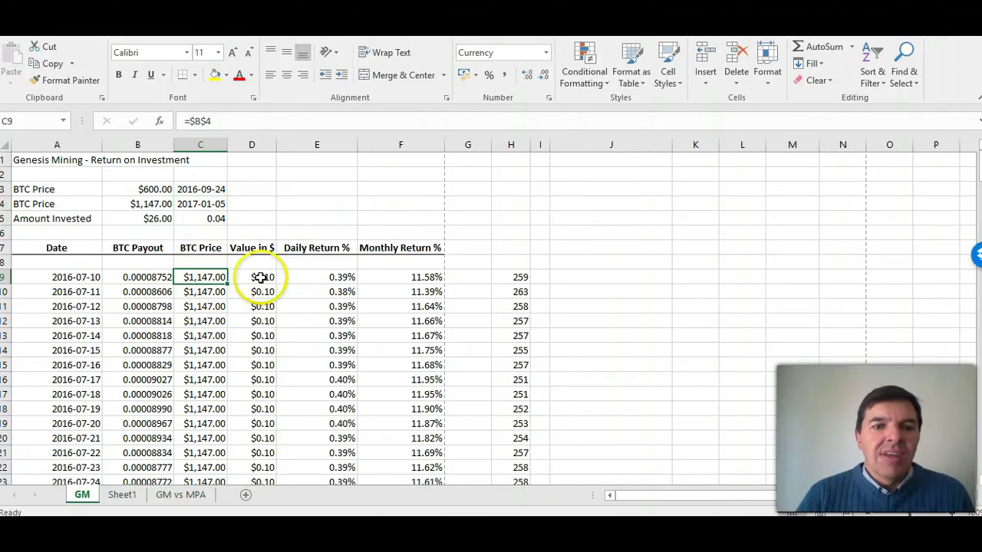
pyautogui.click(261, 278)
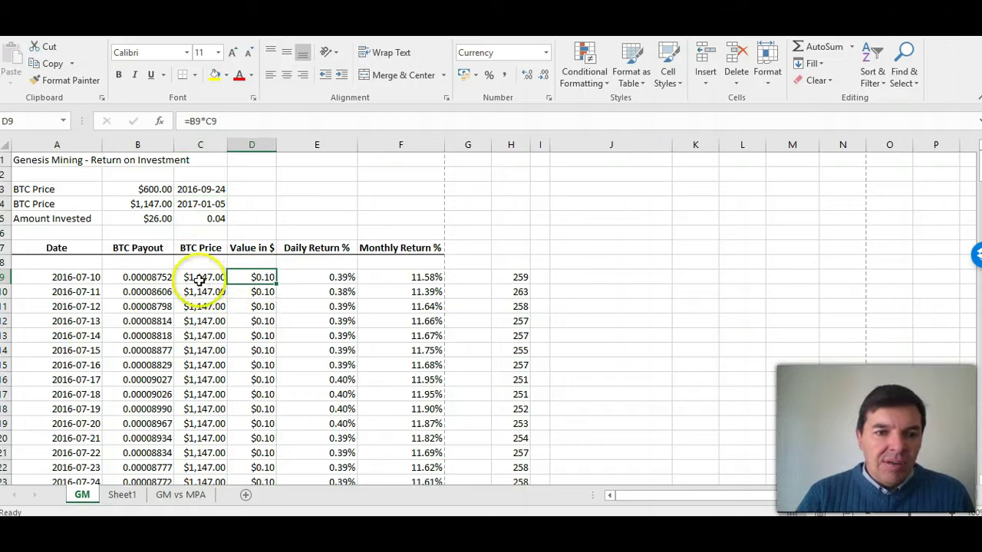
pyautogui.scroll(-20, 263, 281)
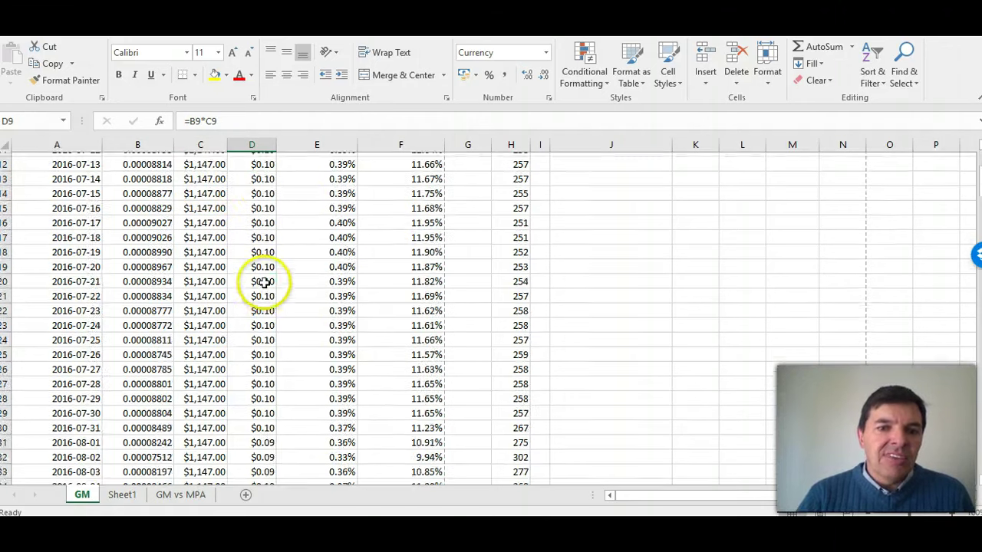
pyautogui.scroll(-20, 268, 334)
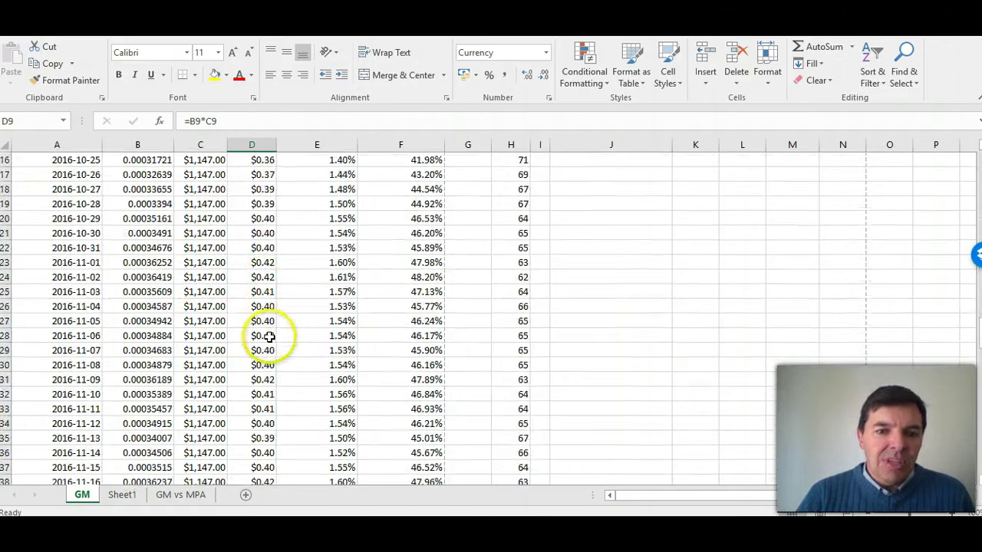
pyautogui.scroll(8, 266, 332)
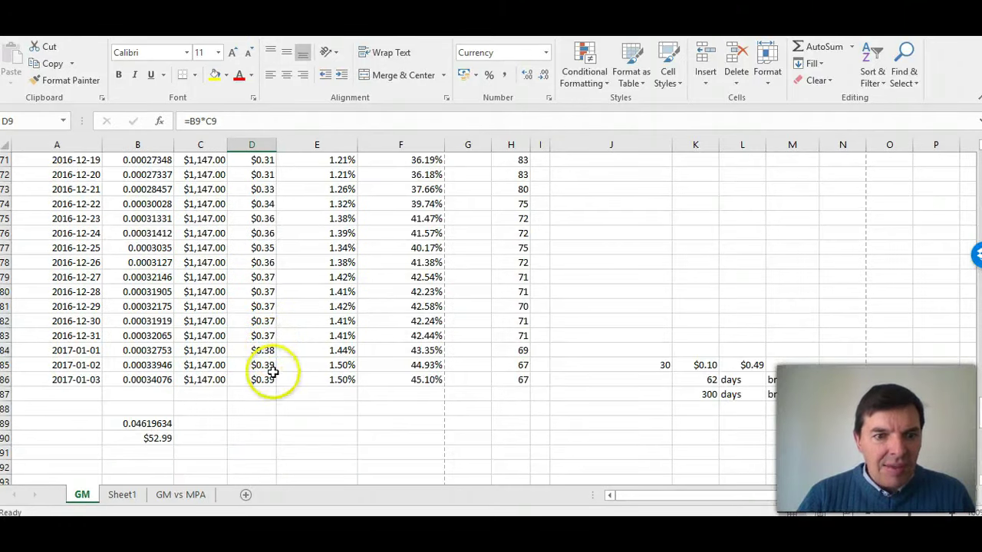
pyautogui.scroll(20, 163, 306)
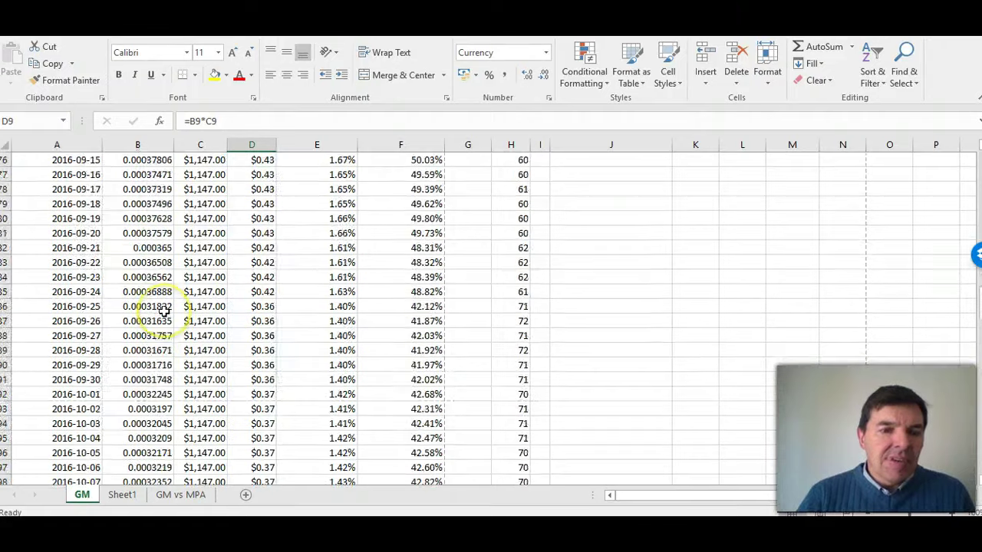
pyautogui.scroll(7, 163, 307)
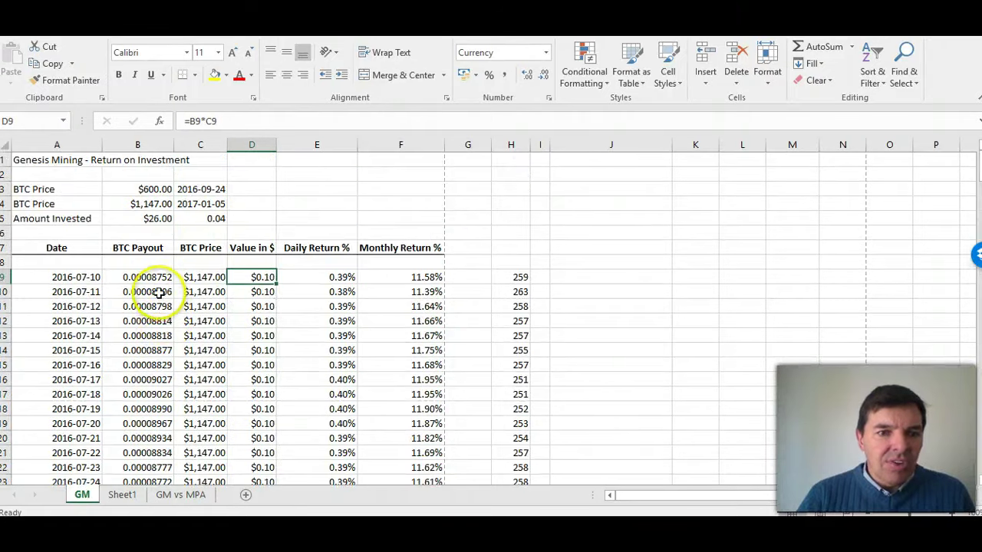
# Review the BTC Payout column from the first mining date through to the last one
pyautogui.scroll(-8, 157, 291)
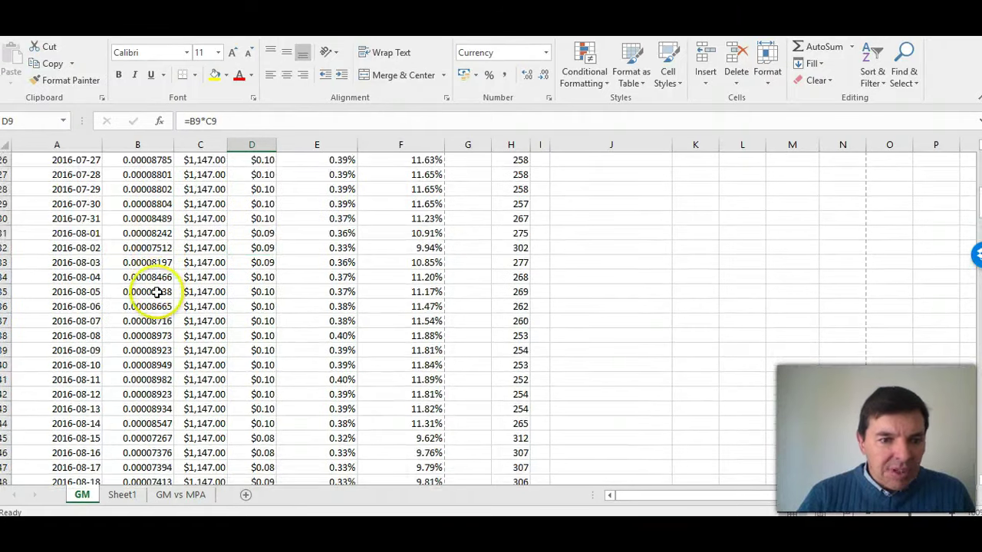
pyautogui.click(157, 262)
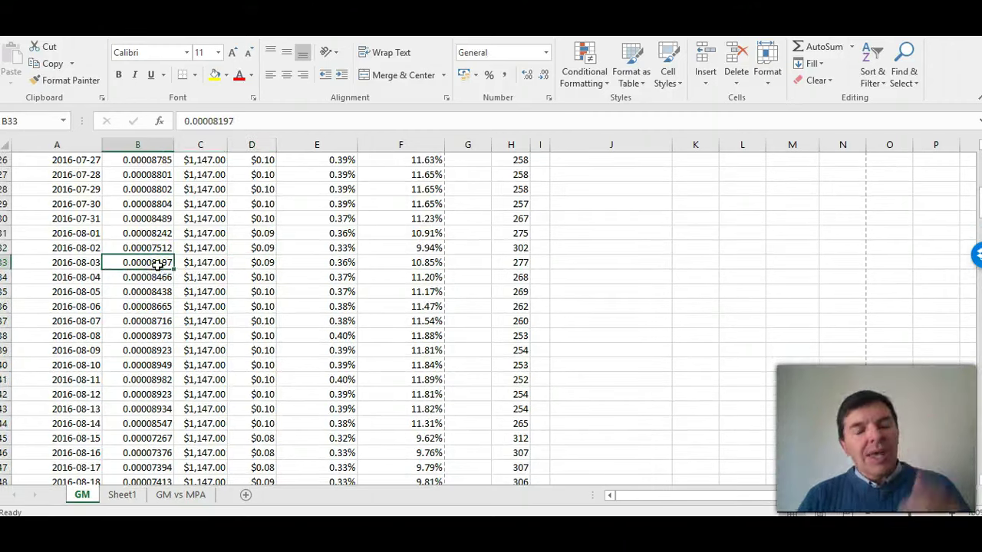
pyautogui.scroll(-12, 154, 318)
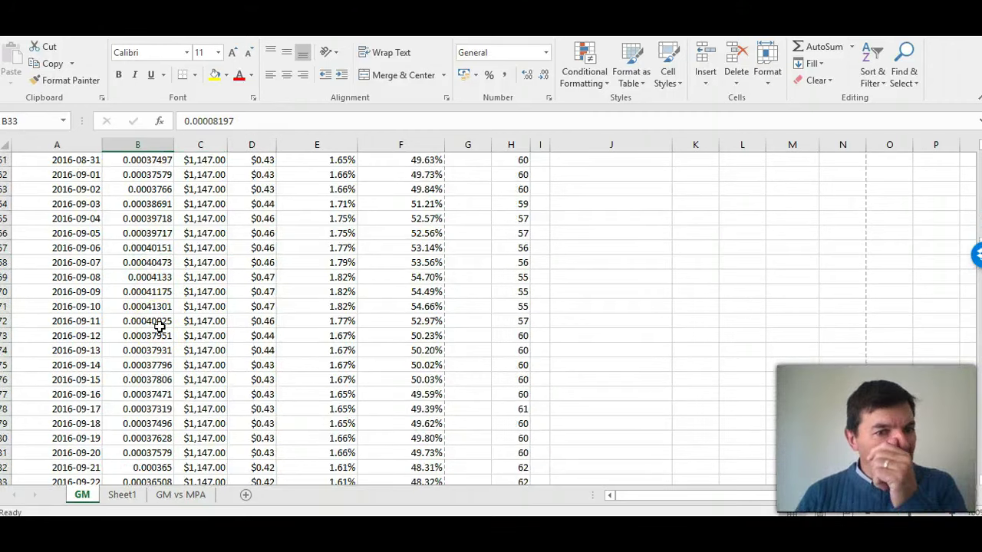
pyautogui.scroll(-10, 159, 326)
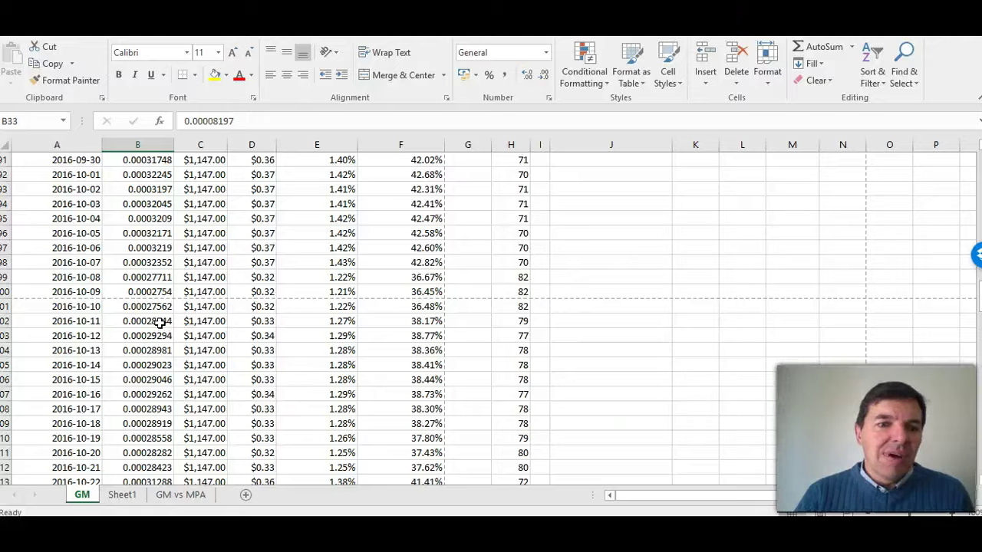
pyautogui.scroll(-19, 159, 323)
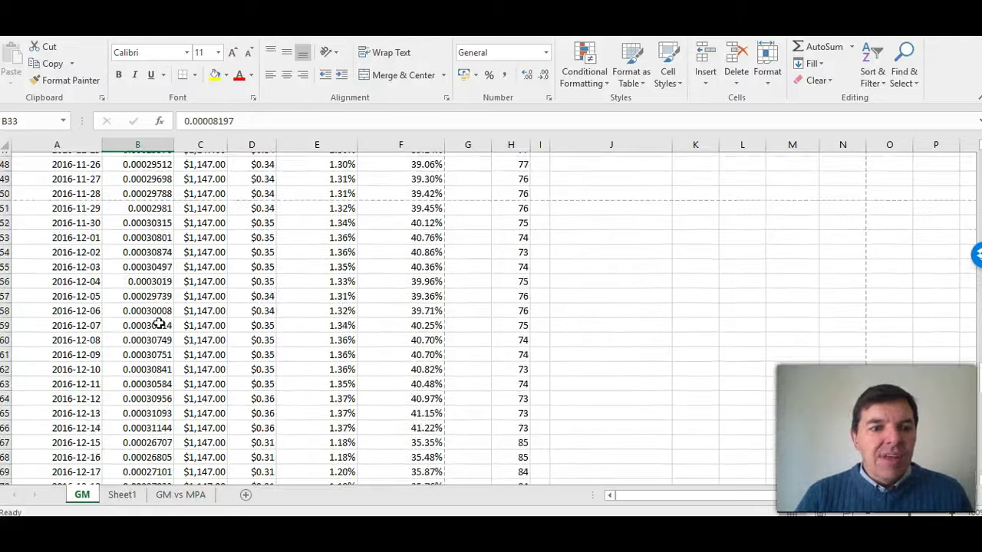
pyautogui.scroll(-11, 159, 323)
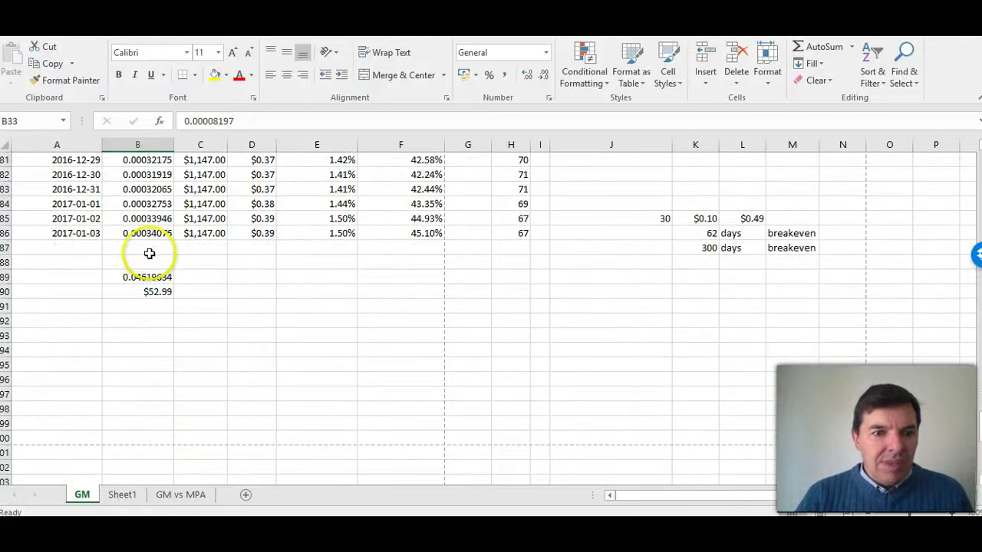
# Inspect the total BTC payout and its dollar value formula beneath the payout table
pyautogui.click(150, 250)
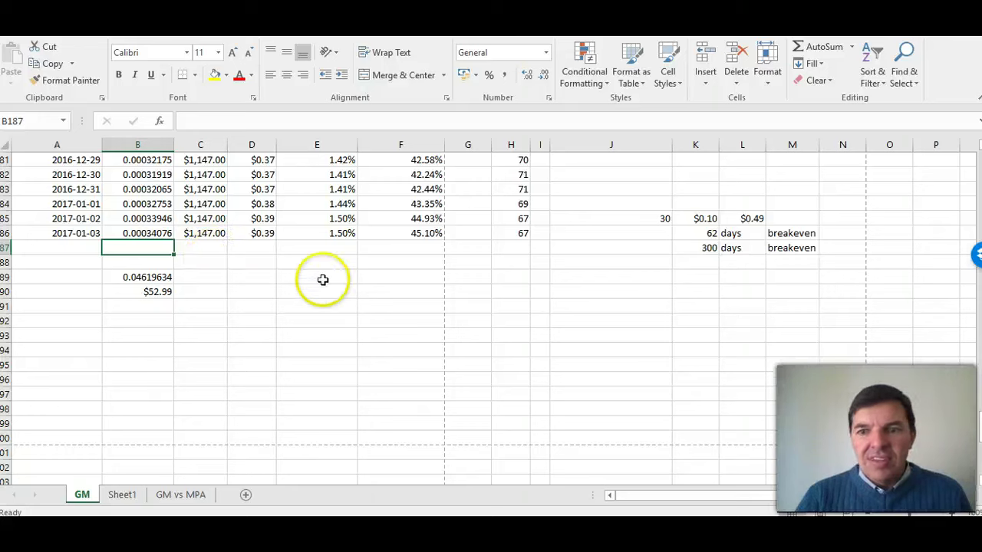
pyautogui.click(145, 277)
pyautogui.click(165, 291)
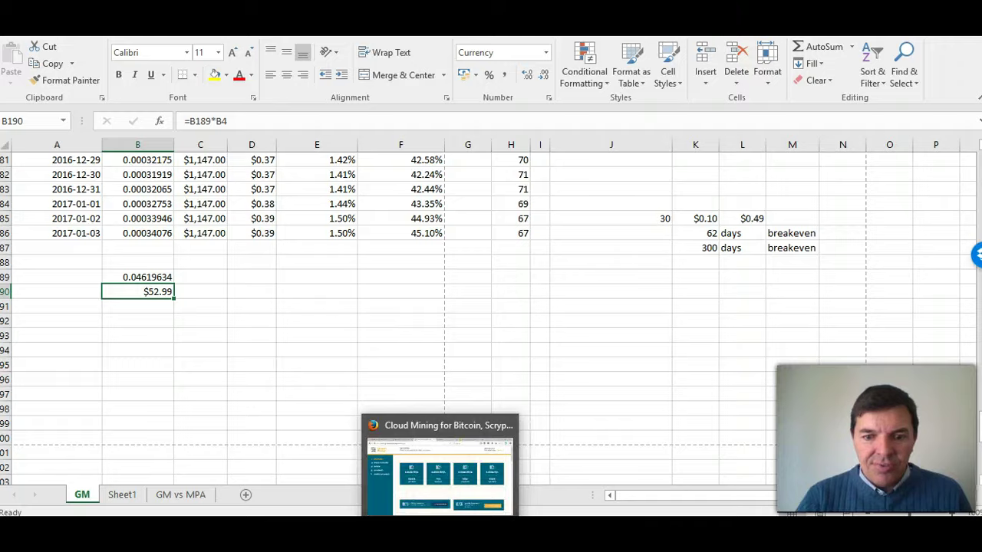
# Switch to the Genesis Mining dashboard in the browser and examine the SHA256 earnings chart and the hashrate overview
pyautogui.click(440, 514)
pyautogui.scroll(-5, 502, 418)
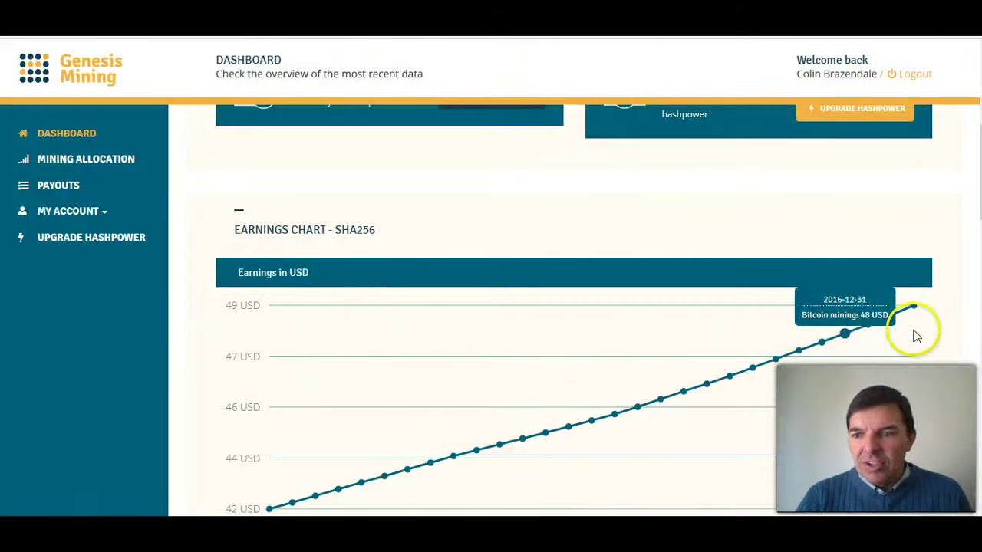
pyautogui.moveTo(916, 317)
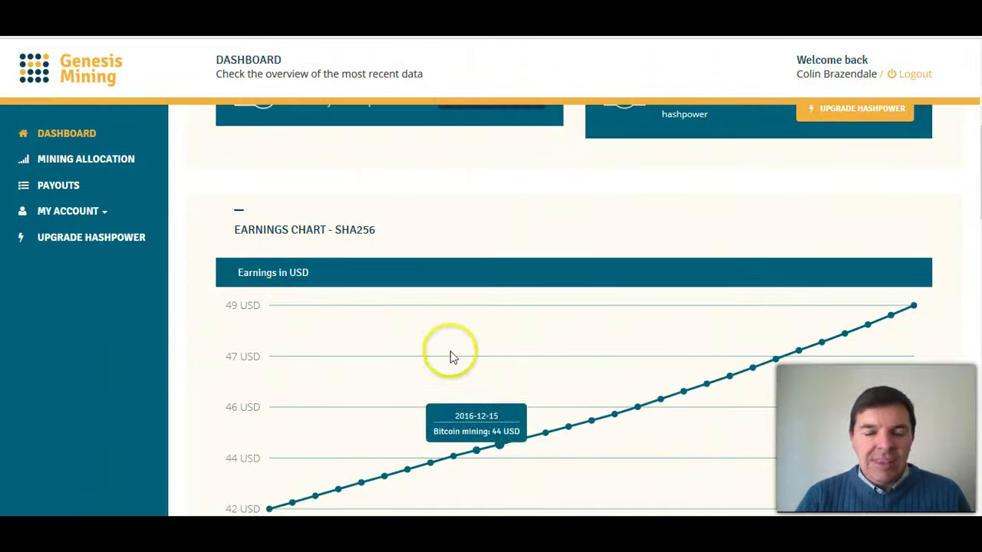
pyautogui.scroll(2, 240, 295)
pyautogui.scroll(3, 239, 295)
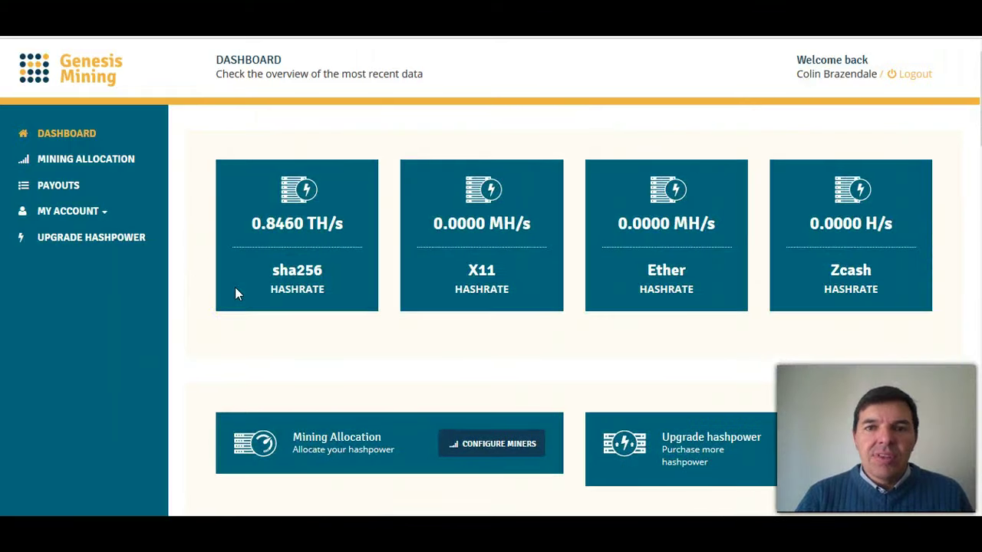
pyautogui.click(275, 355)
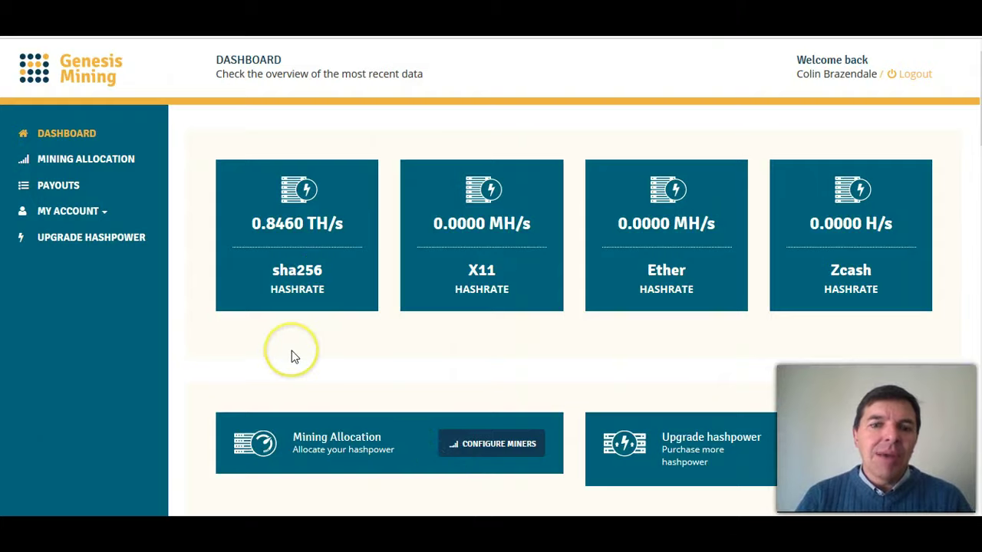
pyautogui.scroll(-2, 292, 354)
pyautogui.scroll(-3, 291, 350)
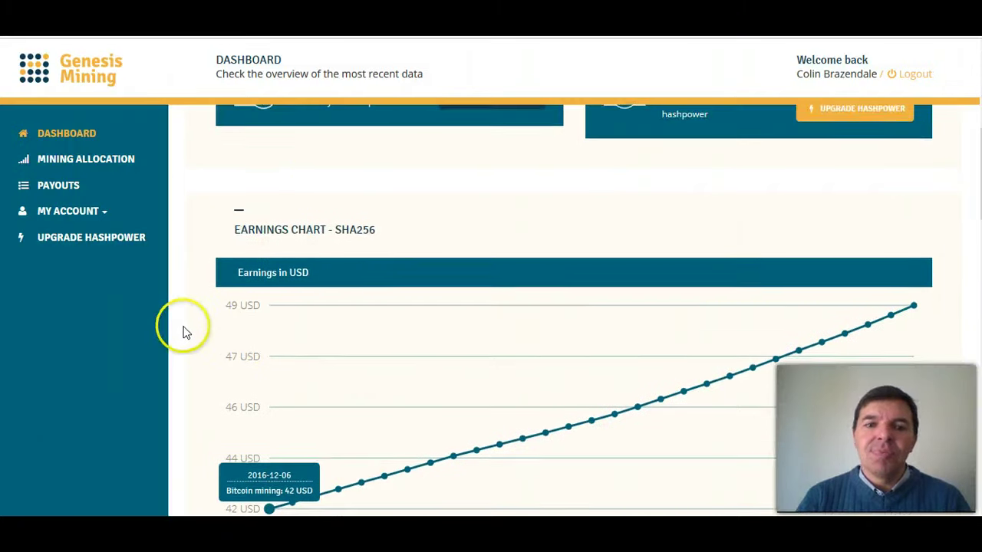
pyautogui.scroll(-1, 184, 332)
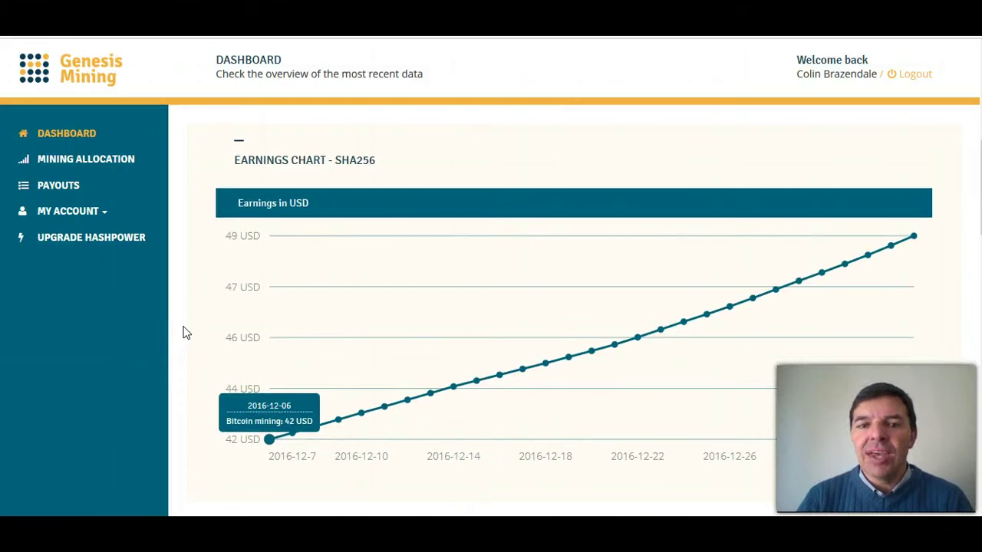
# Open the page for upgrading the account's hashpower
pyautogui.scroll(2, 198, 337)
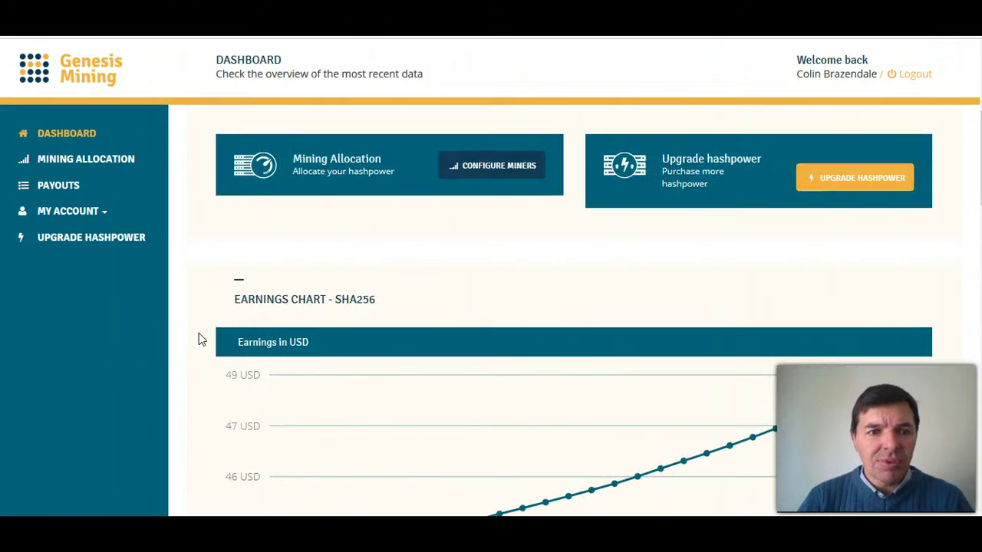
pyautogui.scroll(4, 198, 338)
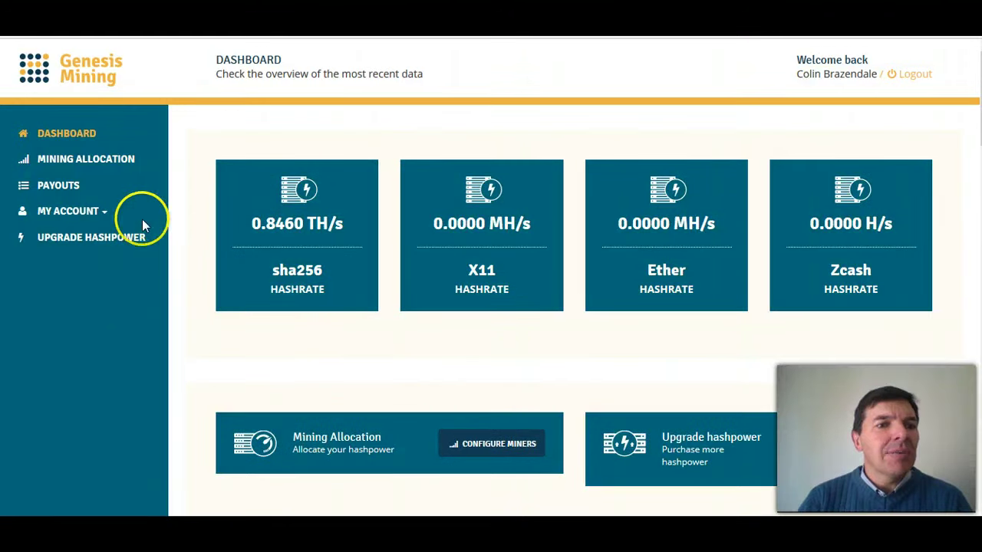
pyautogui.click(61, 239)
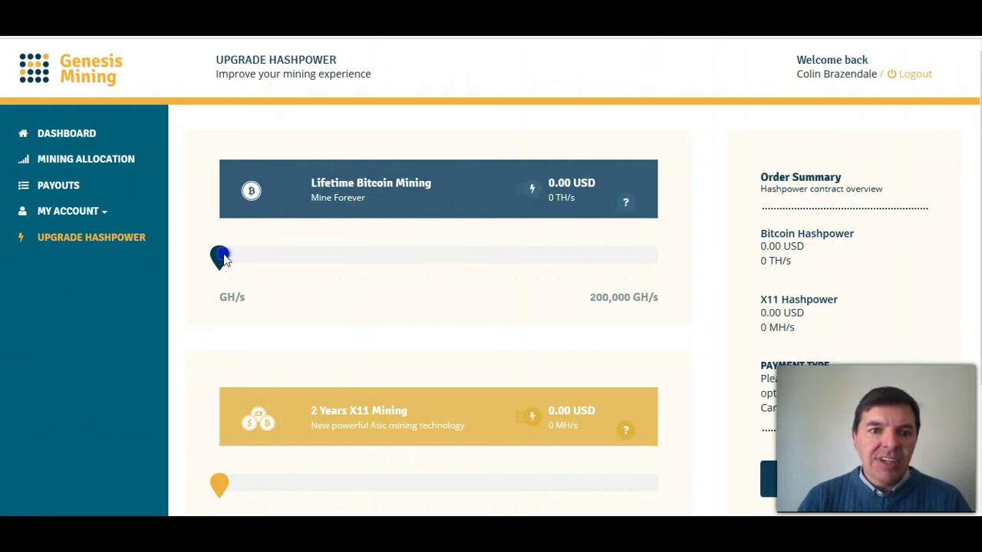
# Set the Lifetime Bitcoin Mining hashpower order to 0.2 TH/s, priced at 30.00 USD
pyautogui.moveTo(222, 256)
pyautogui.mouseDown()
pyautogui.moveTo(375, 270)
pyautogui.moveTo(241, 256)
pyautogui.mouseUp()
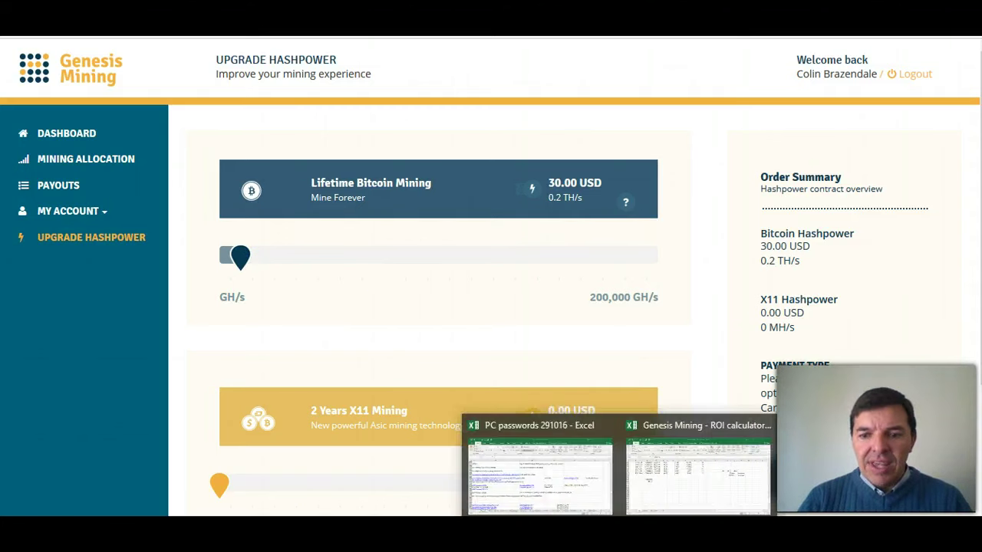
# Switch to the Genesis Mining ROI calculator workbook and examine the breakeven-day formulas in K186 and K187 and the cost in J185
pyautogui.click(660, 483)
pyautogui.click(631, 219)
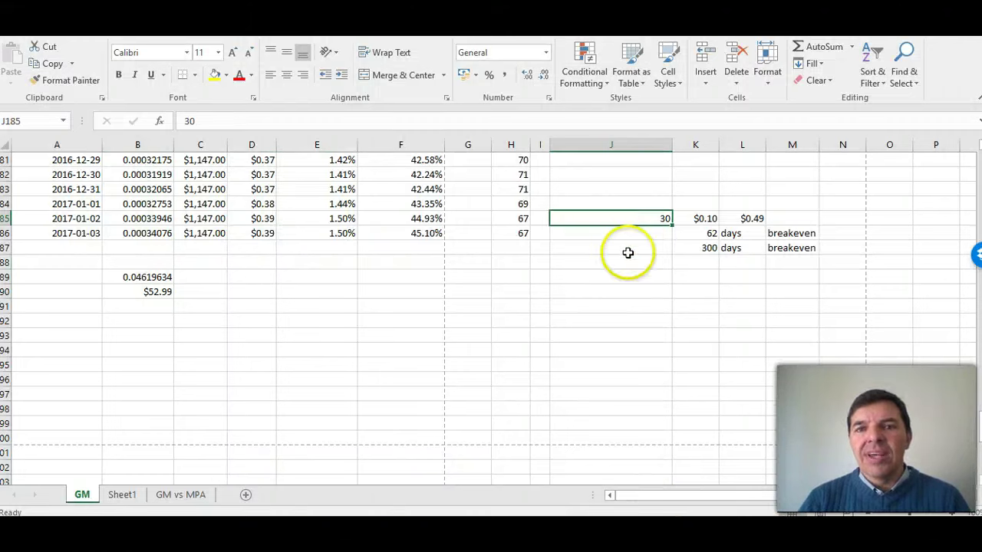
pyautogui.click(695, 247)
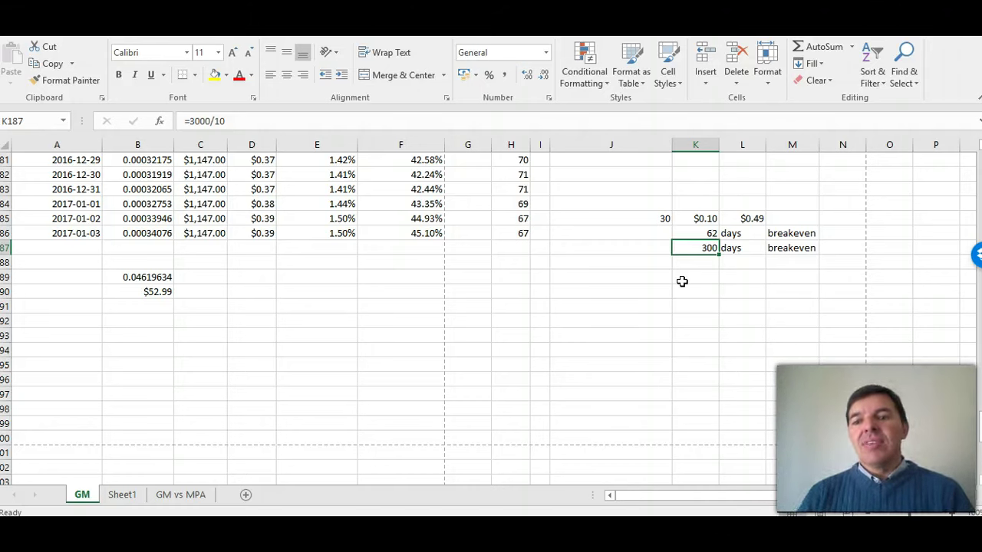
pyautogui.click(701, 255)
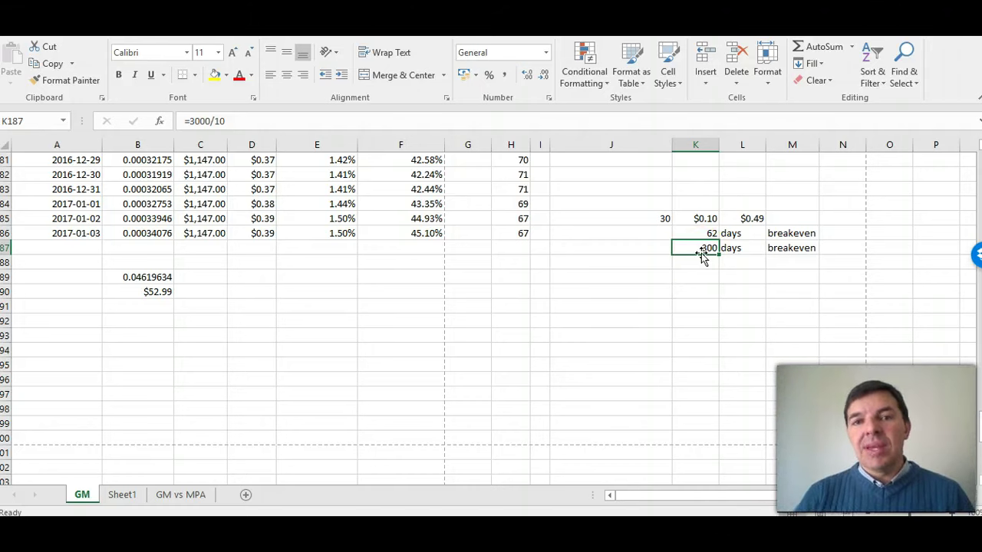
pyautogui.click(700, 258)
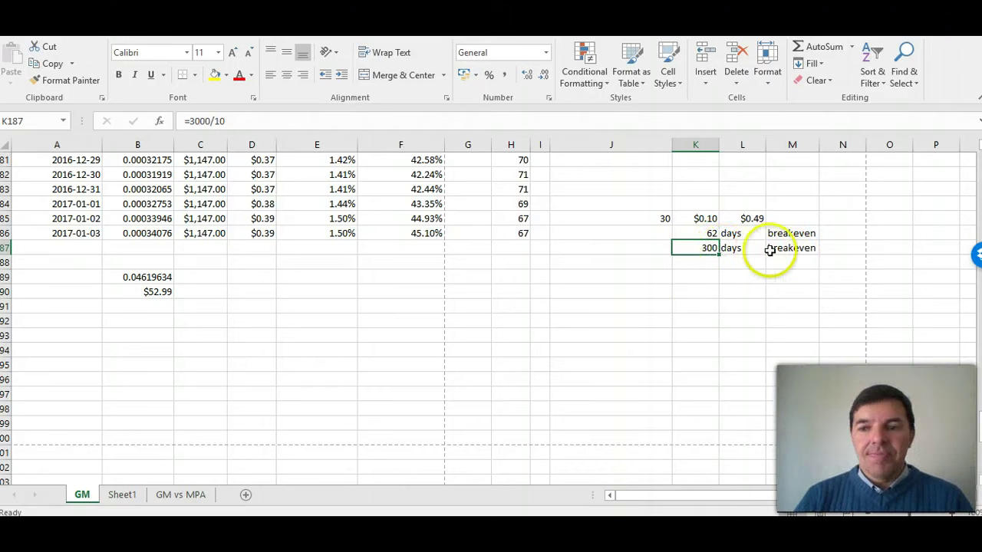
pyautogui.click(706, 234)
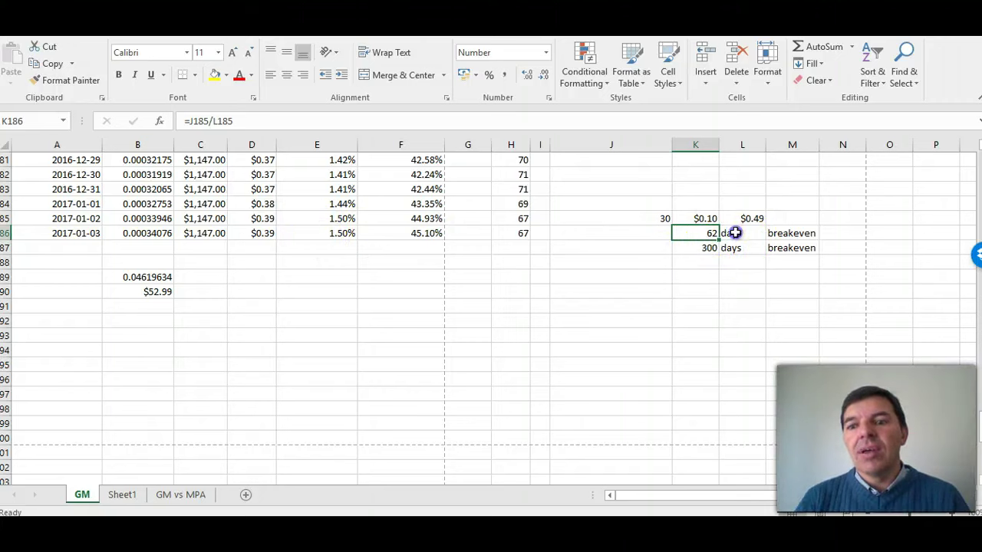
pyautogui.click(700, 235)
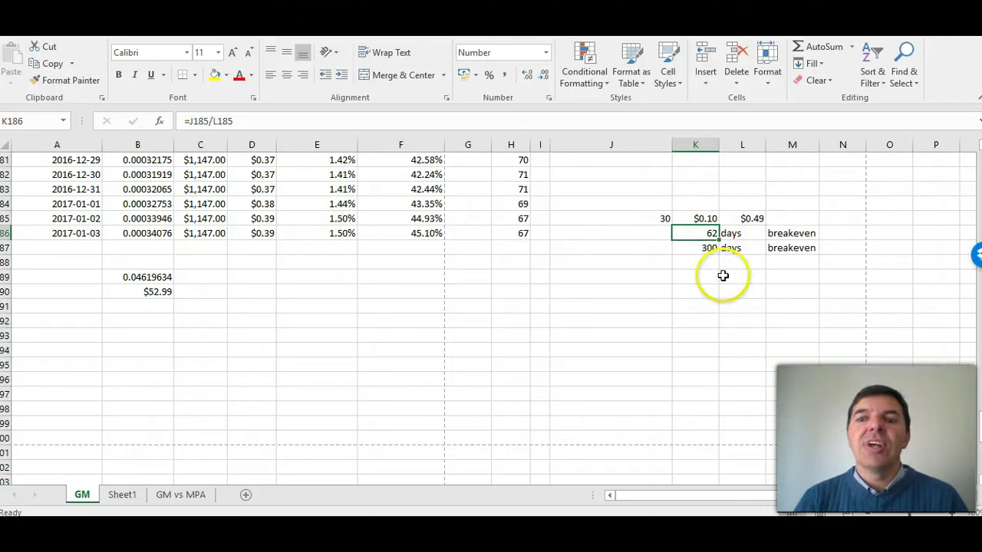
pyautogui.click(658, 220)
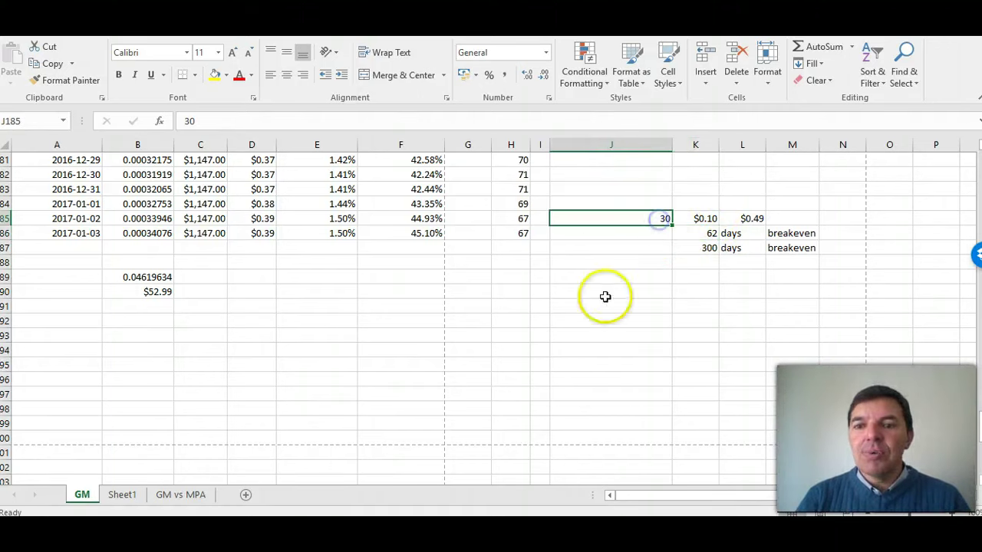
# Return to the Genesis Mining upgrade page in the browser and choose Bitcoin as the payment type
pyautogui.moveTo(440, 529)
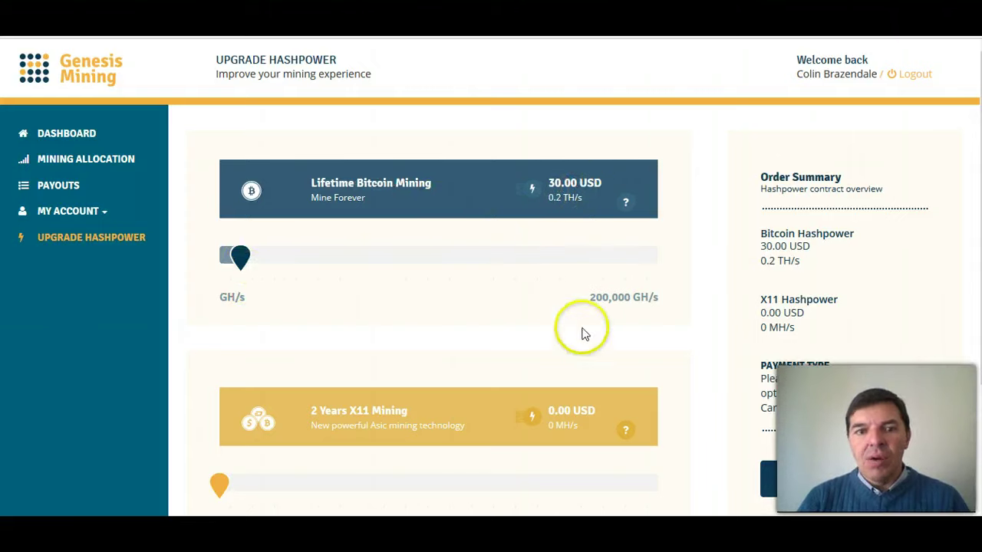
pyautogui.scroll(-2, 637, 343)
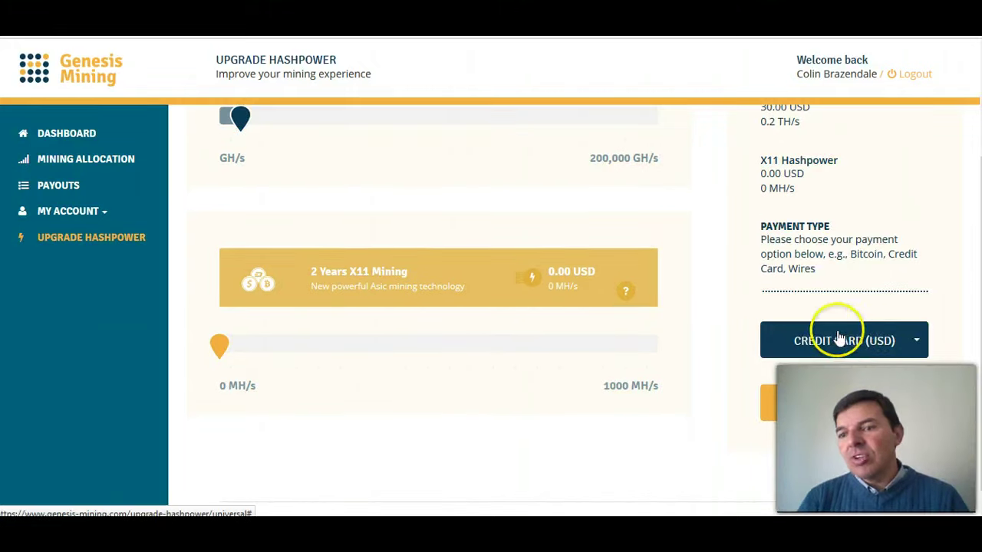
pyautogui.scroll(-1, 905, 338)
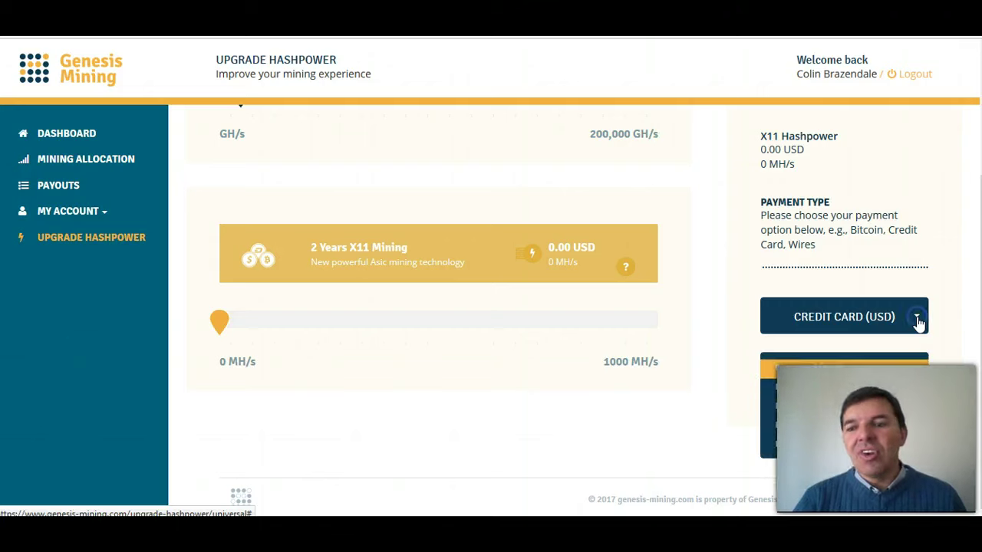
pyautogui.click(916, 320)
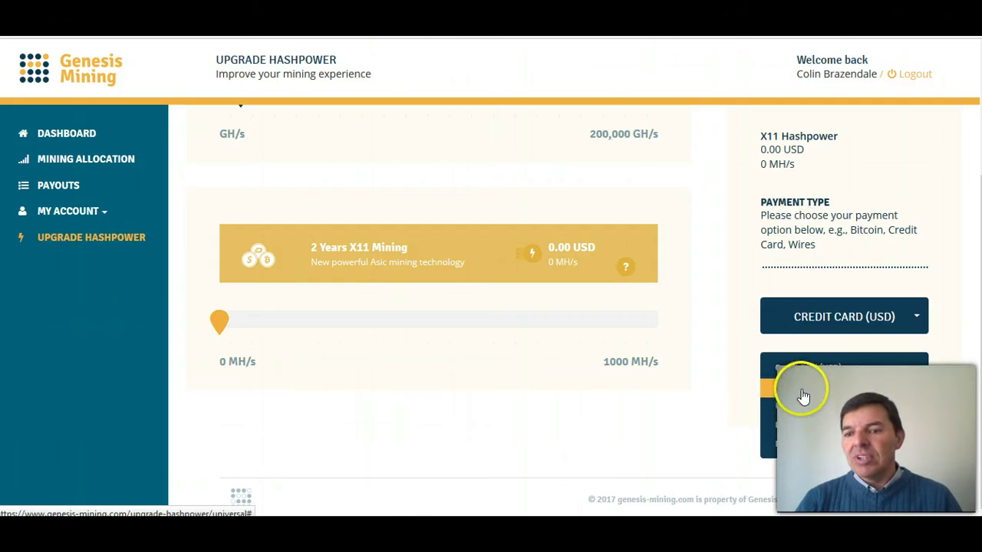
pyautogui.click(802, 392)
pyautogui.click(845, 324)
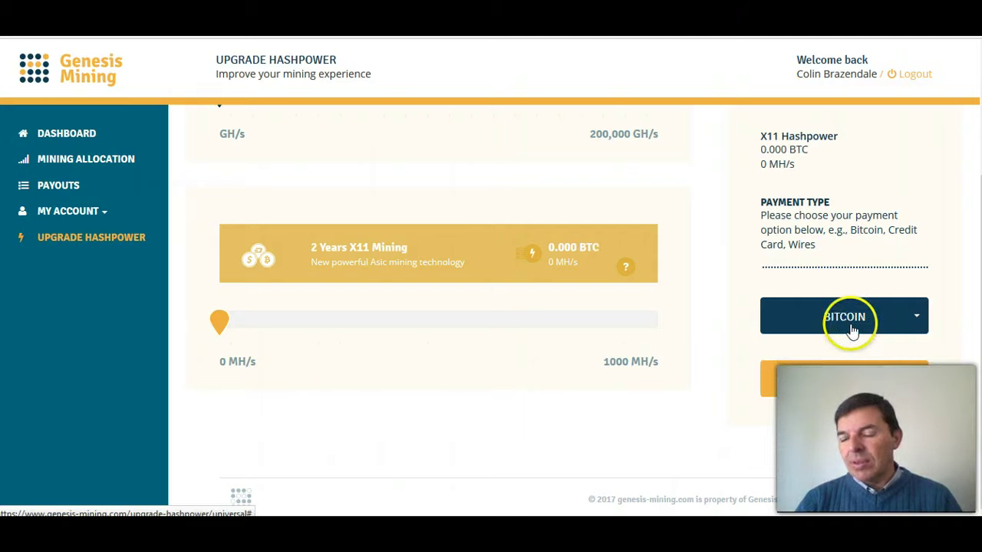
# Set the Lifetime Bitcoin Mining hashpower to 0.2 TH/s and proceed to the order specification
pyautogui.scroll(2, 506, 265)
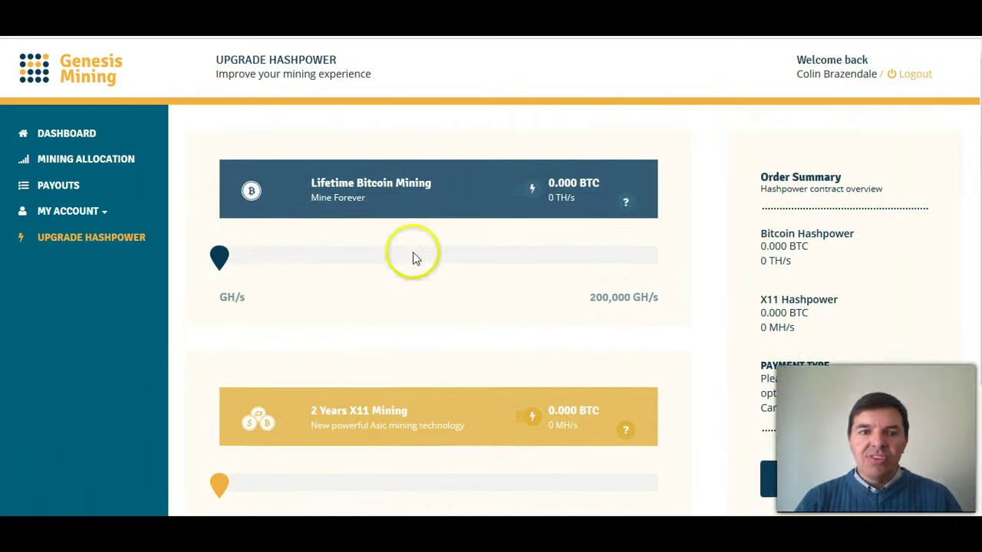
pyautogui.moveTo(227, 251); pyautogui.dragTo(240, 254)
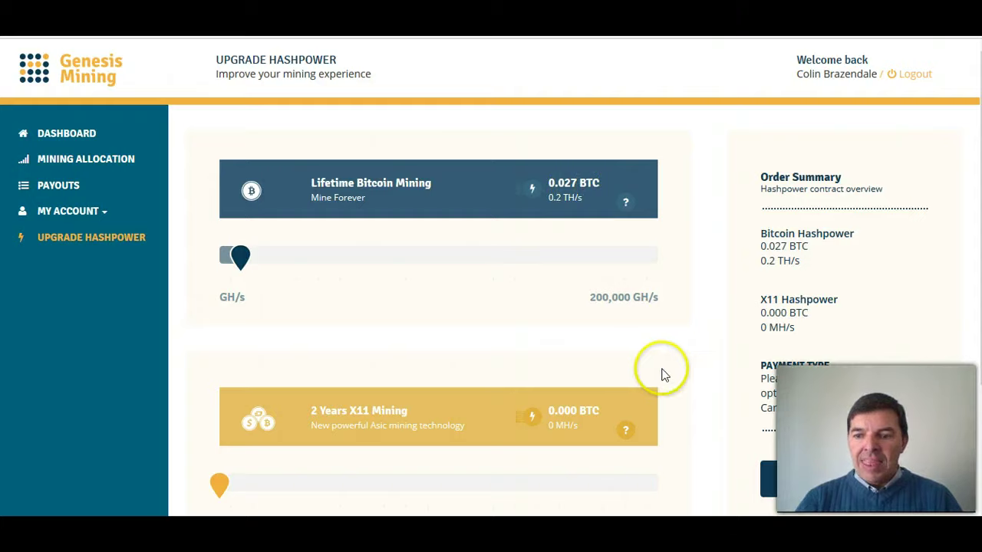
pyautogui.scroll(-2, 662, 373)
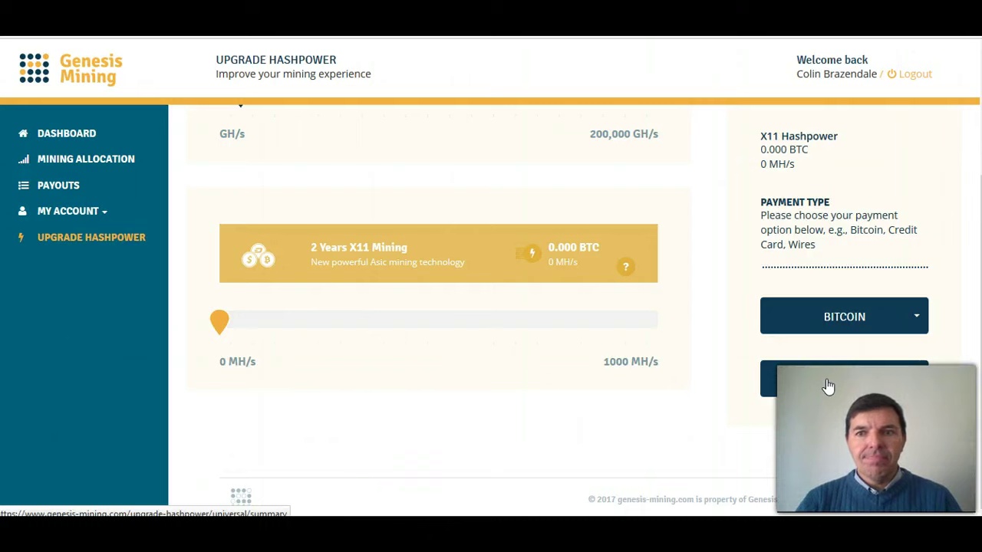
pyautogui.click(827, 387)
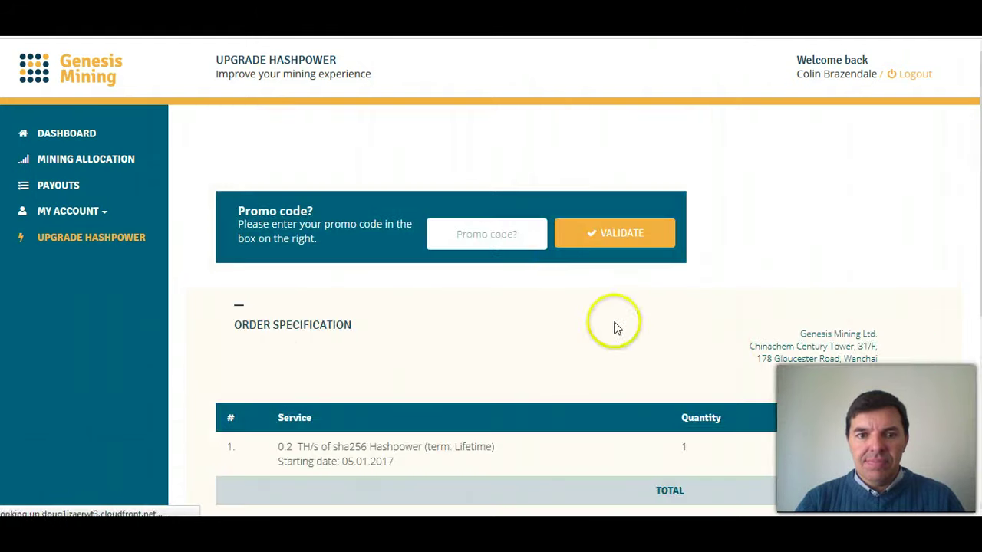
# Copy the promo code from the "Genesis Mining - YT desc" Notepad file and return to the order page
pyautogui.click(469, 229)
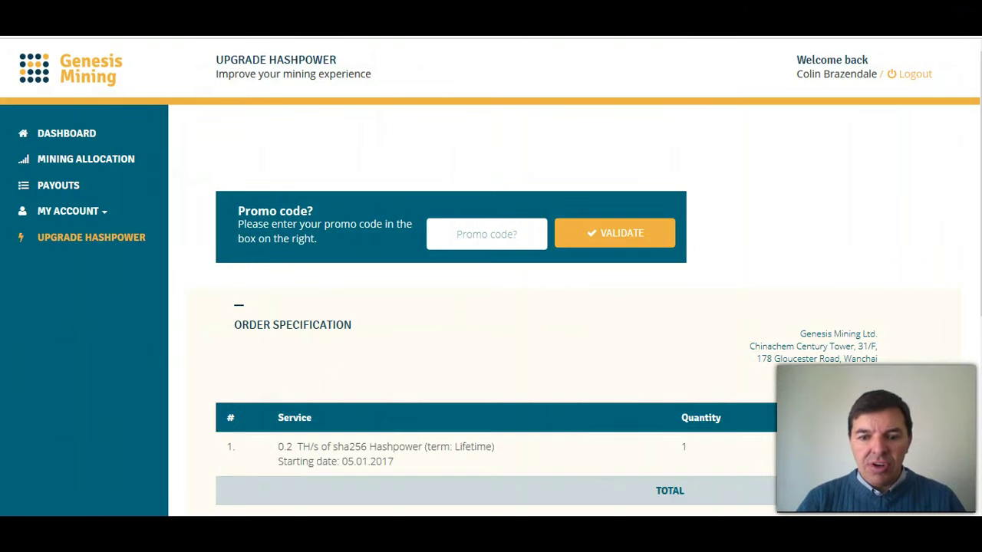
pyautogui.moveTo(514, 537)
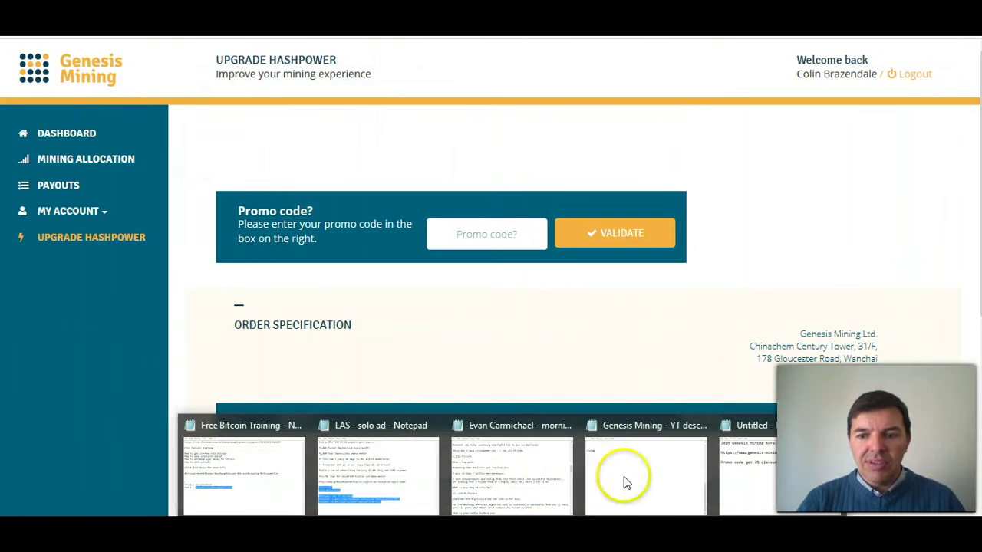
pyautogui.click(623, 477)
pyautogui.doubleClick(195, 133)
pyautogui.rightClick(195, 134)
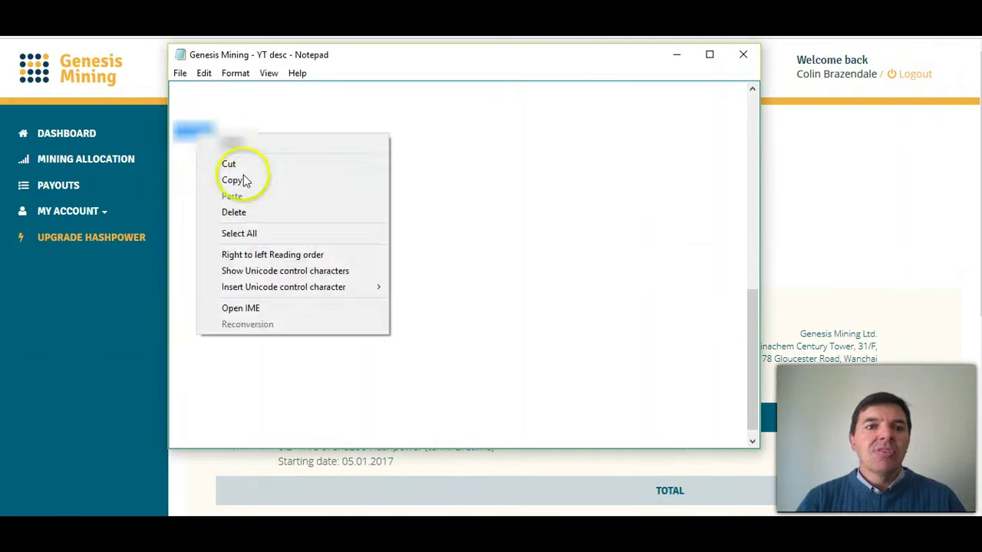
pyautogui.click(233, 180)
pyautogui.hotkey('alt', 'Tab')
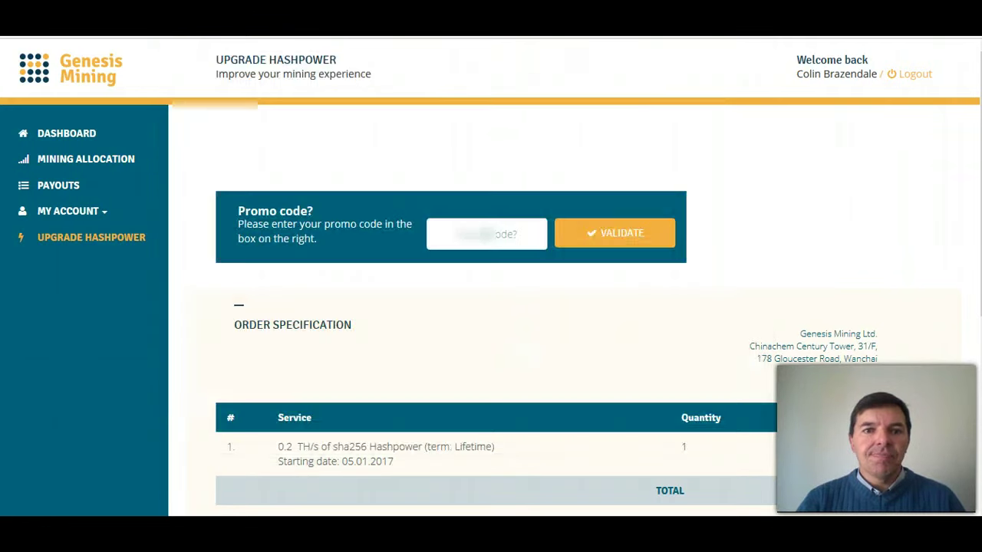
# Paste the promo code into the order and validate it
pyautogui.click(491, 239)
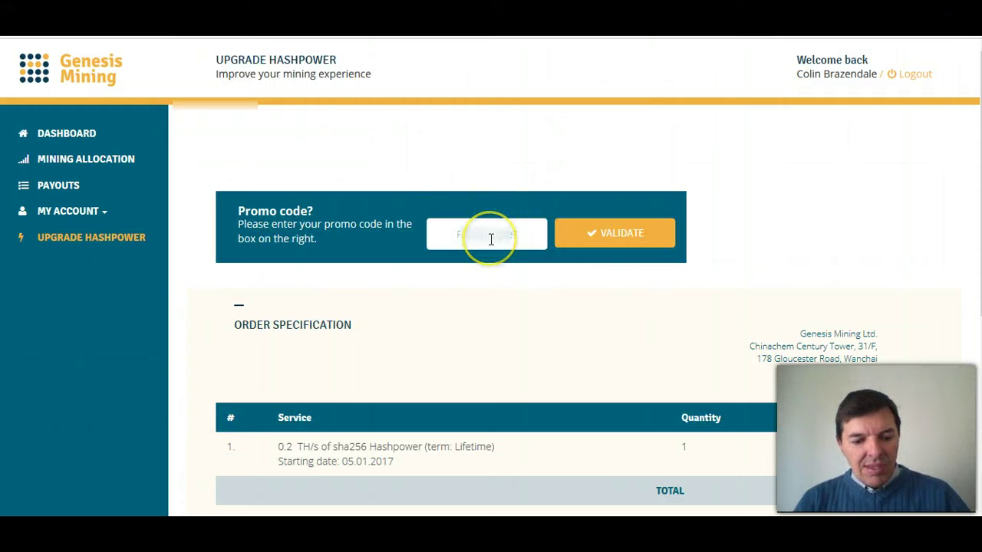
pyautogui.hotkey('ctrl', 'v')
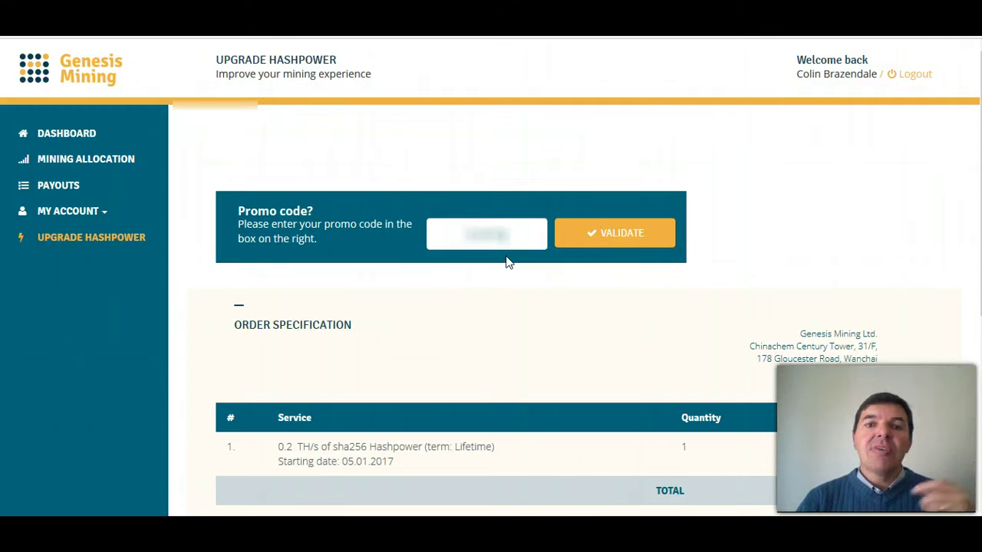
pyautogui.click(610, 245)
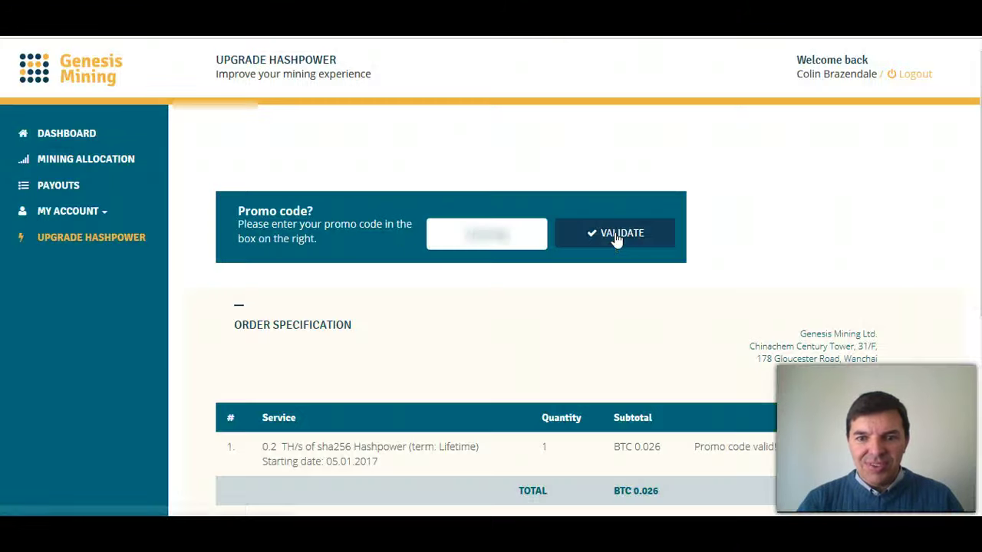
pyautogui.click(613, 234)
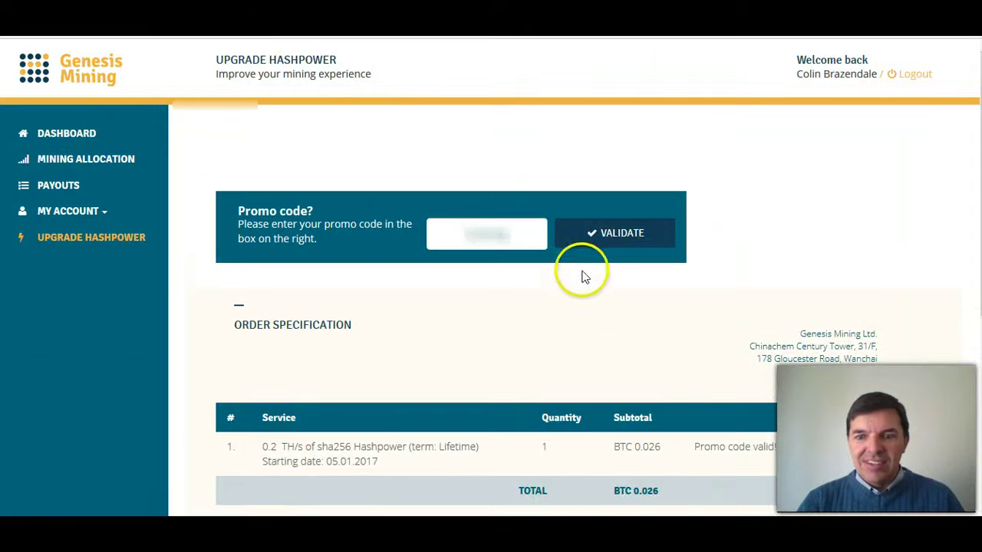
# Agree to the Mining Capacity Share Agreement terms and confirm the hashpower order
pyautogui.scroll(-2, 574, 291)
pyautogui.scroll(-1, 606, 307)
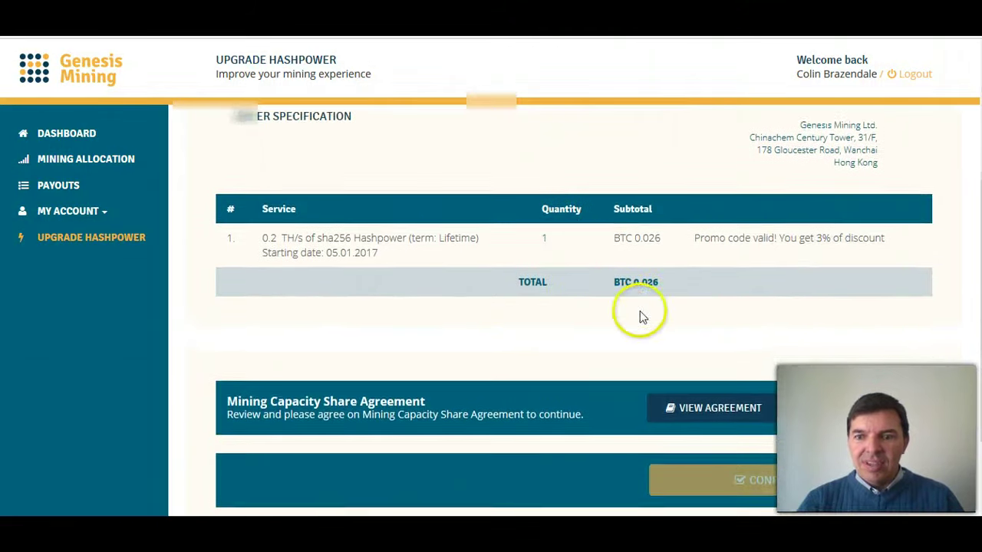
pyautogui.scroll(-1, 701, 287)
pyautogui.click(813, 339)
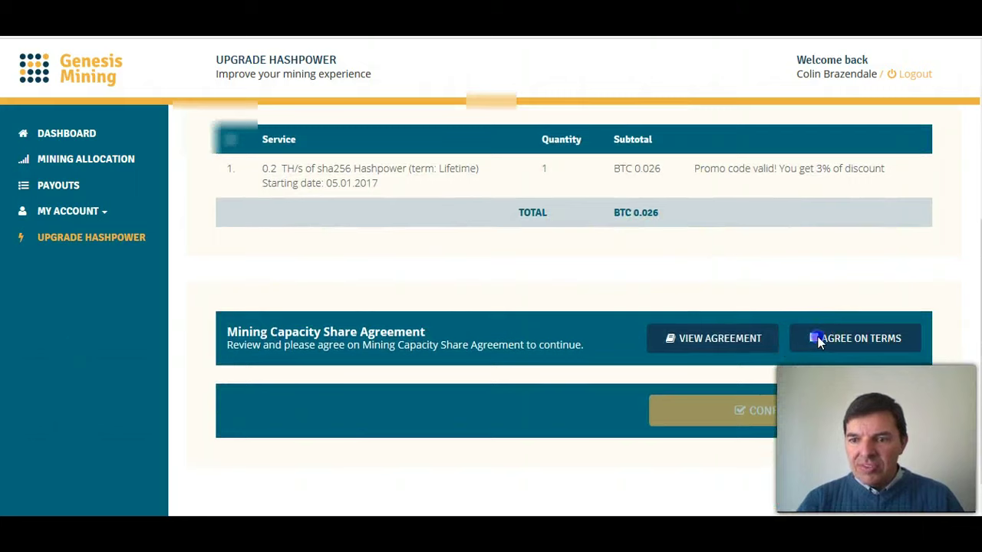
pyautogui.click(837, 338)
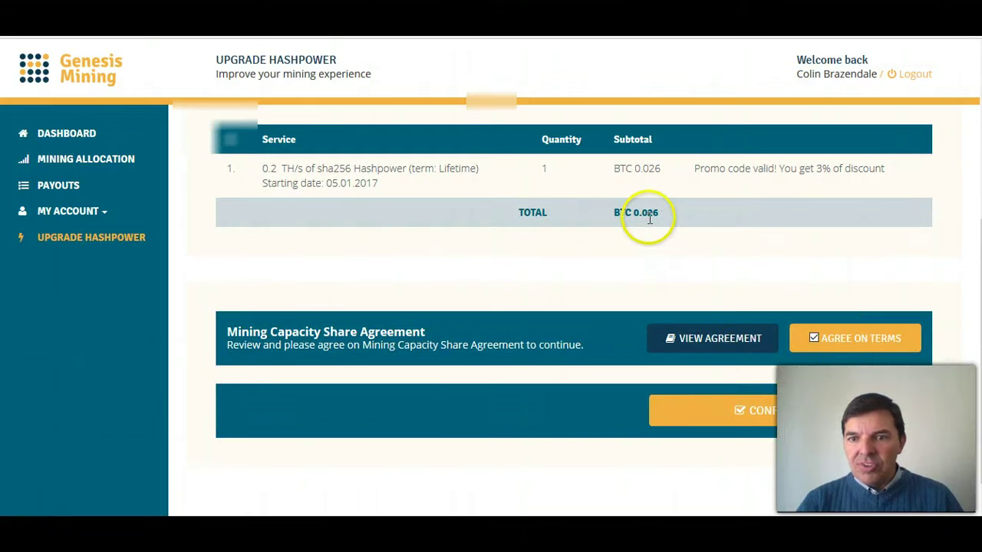
pyautogui.click(798, 413)
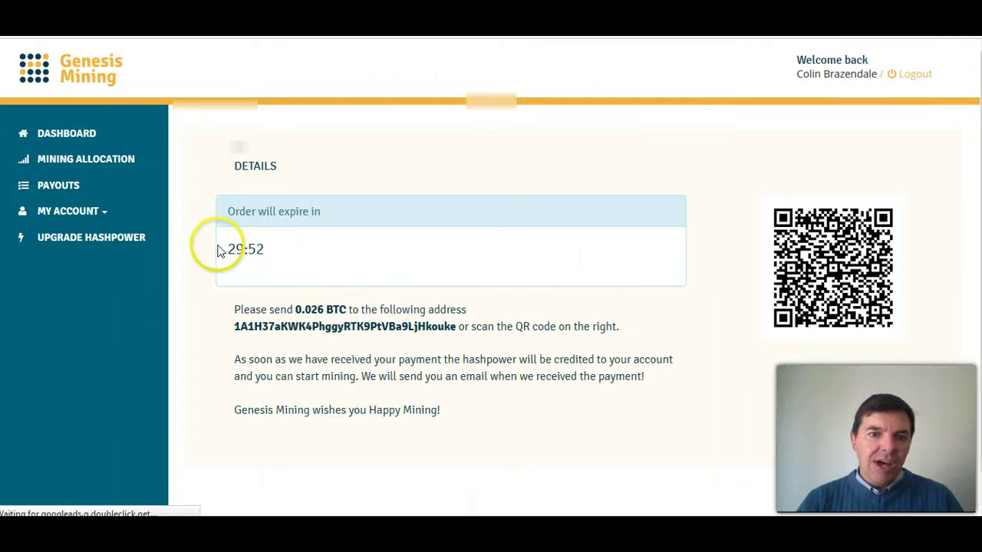
# Copy the Bitcoin payment address from the order details
pyautogui.click(457, 327)
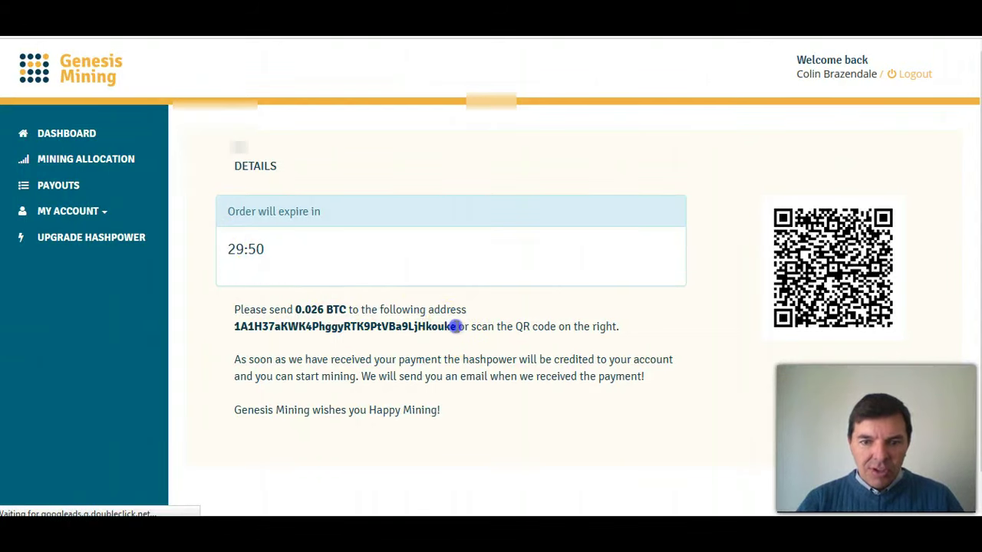
pyautogui.moveTo(376, 327); pyautogui.dragTo(228, 326)
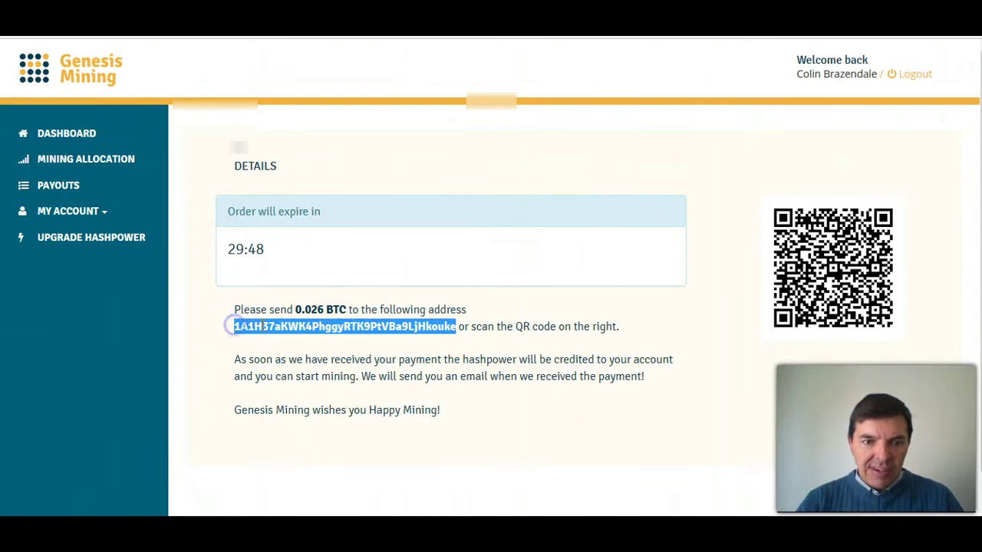
pyautogui.rightClick(263, 328)
pyautogui.click(299, 338)
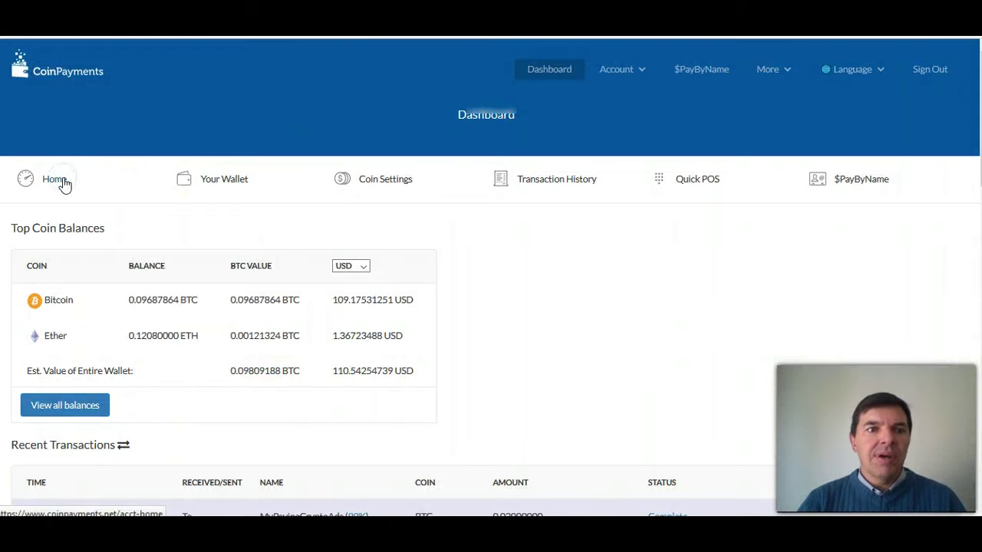
# In the CoinPayments account, show the coin wallets and try to open Send / Withdraw for Bitcoin
pyautogui.click(232, 186)
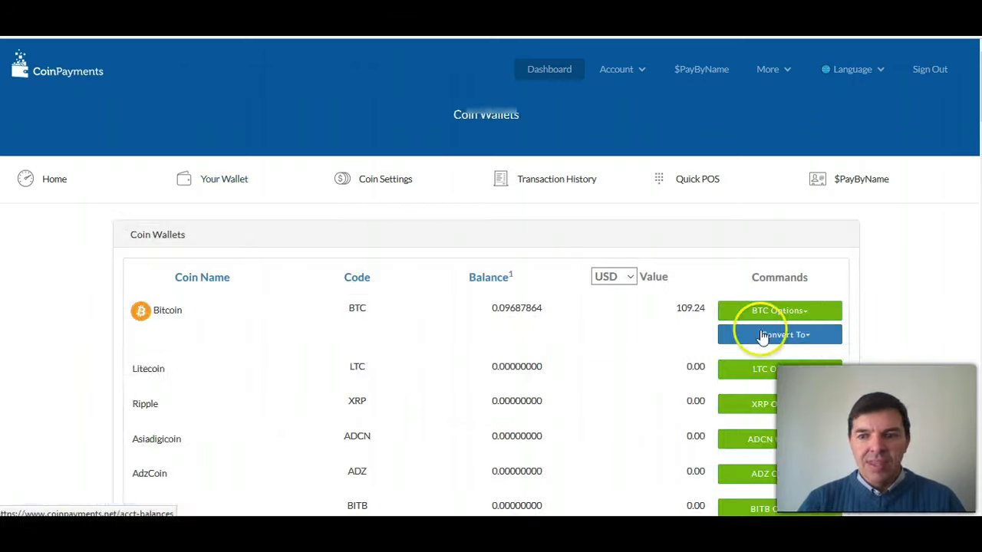
pyautogui.click(805, 314)
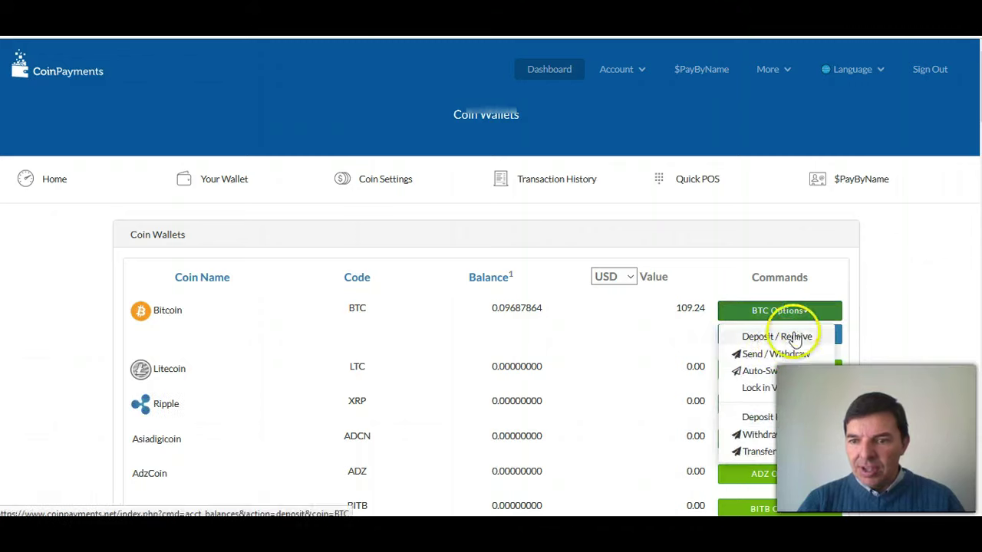
pyautogui.click(768, 357)
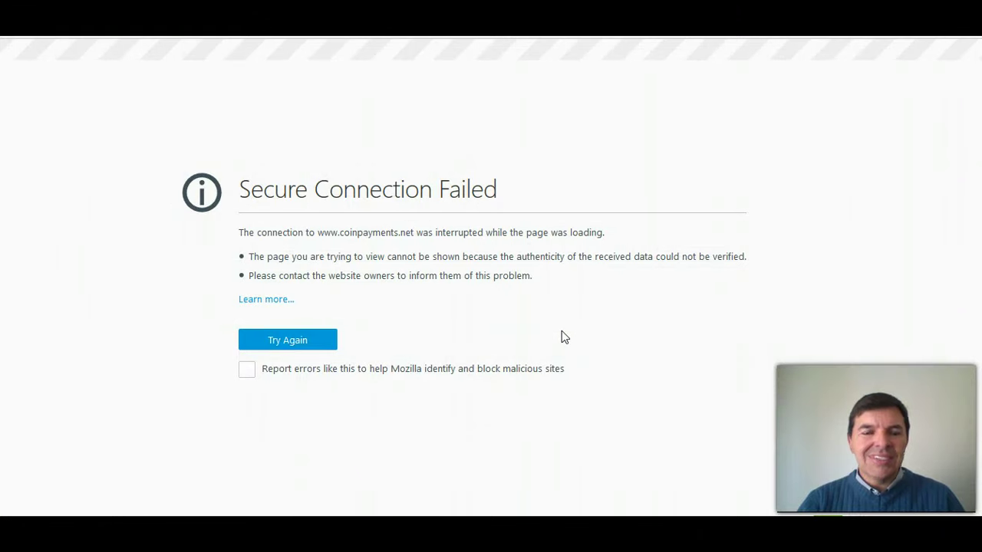
# Retry loading the Bitcoin withdrawal page and paste the copied payment address as the Bitcoin address to send to
pyautogui.click(284, 342)
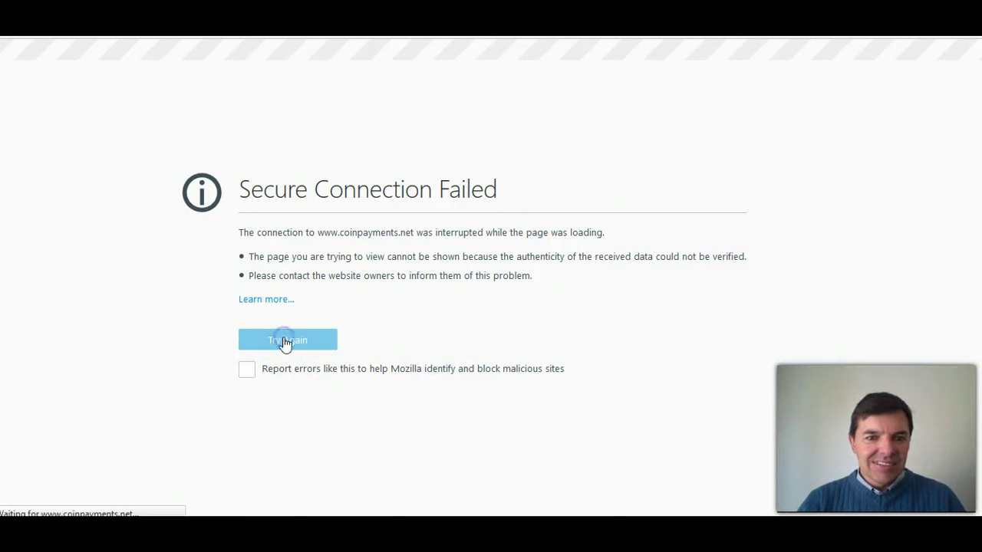
pyautogui.click(630, 338)
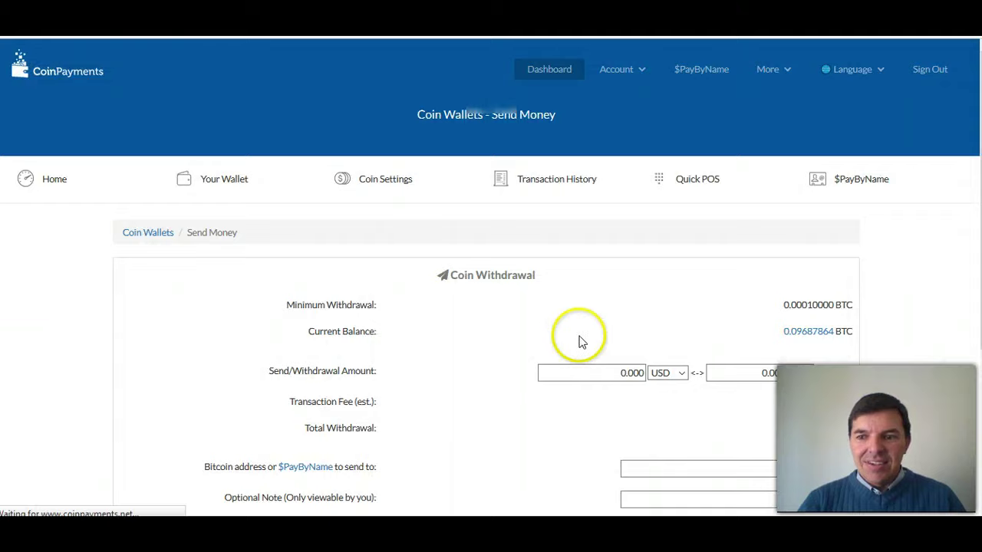
pyautogui.scroll(-1, 706, 358)
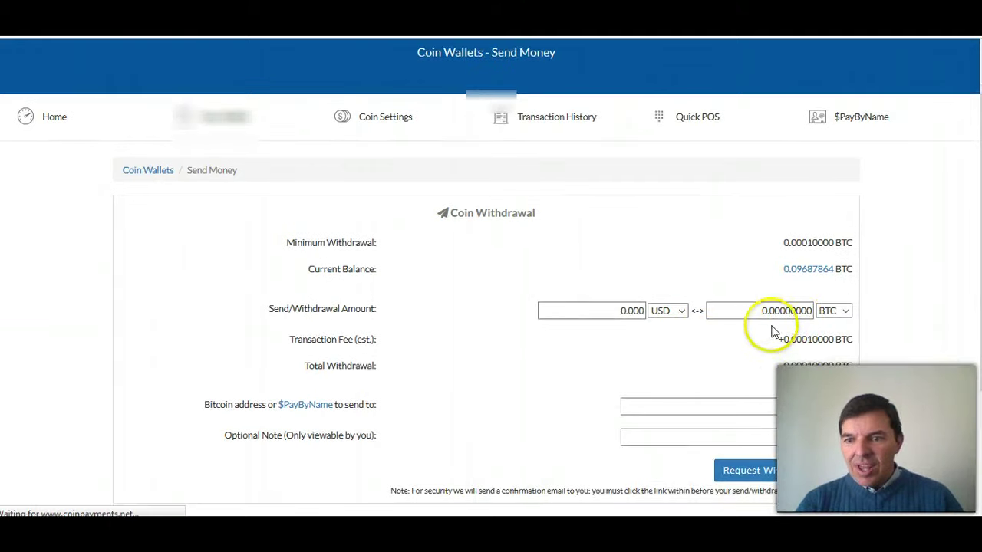
pyautogui.click(671, 403)
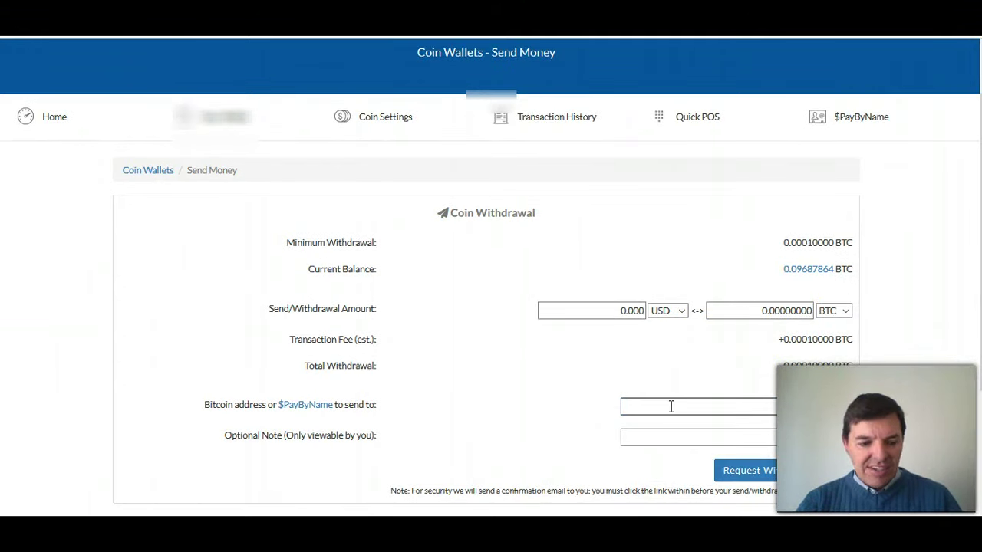
pyautogui.hotkey('ctrl', 'v')
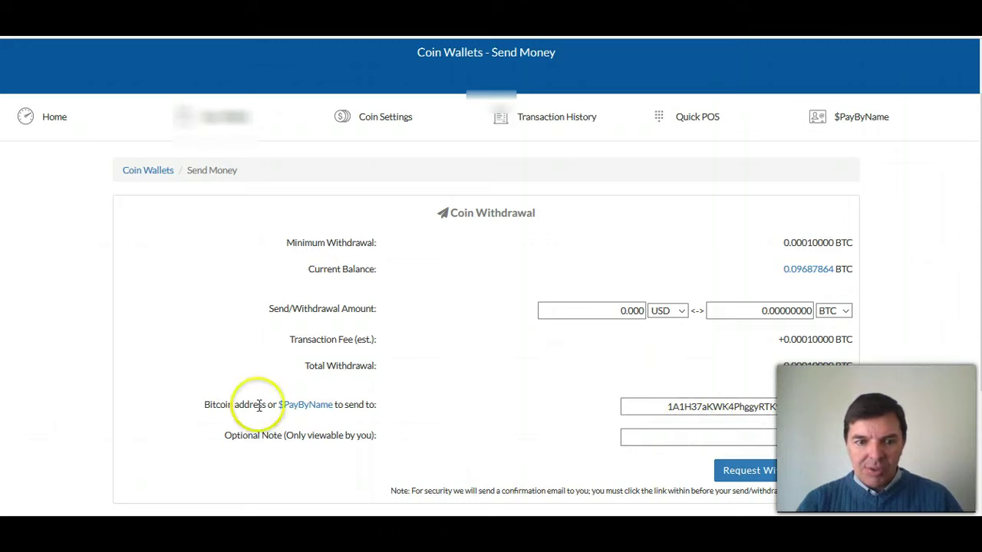
# Set the withdrawal amount to 0.02600000 BTC and submit the withdrawal request
pyautogui.click(678, 436)
pyautogui.click(782, 311)
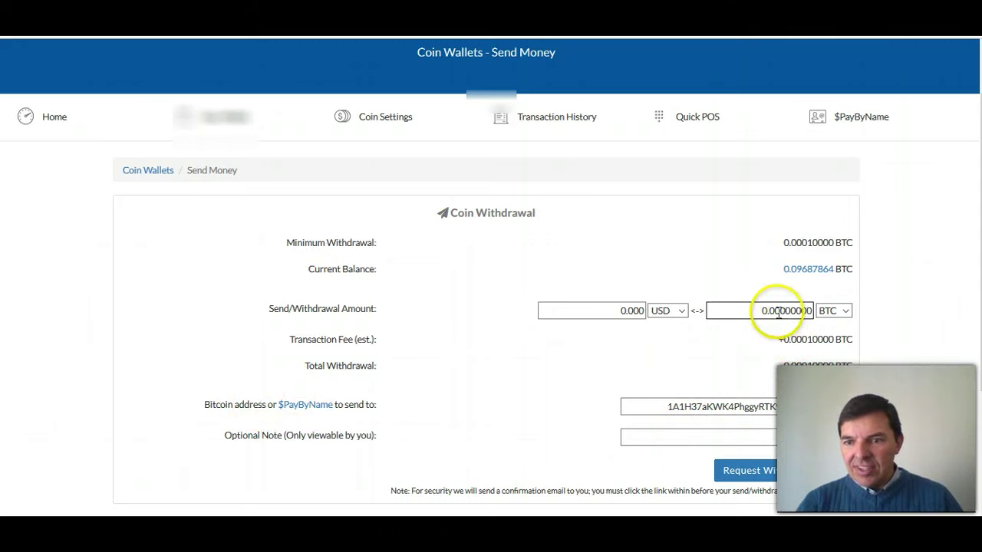
pyautogui.click(776, 311)
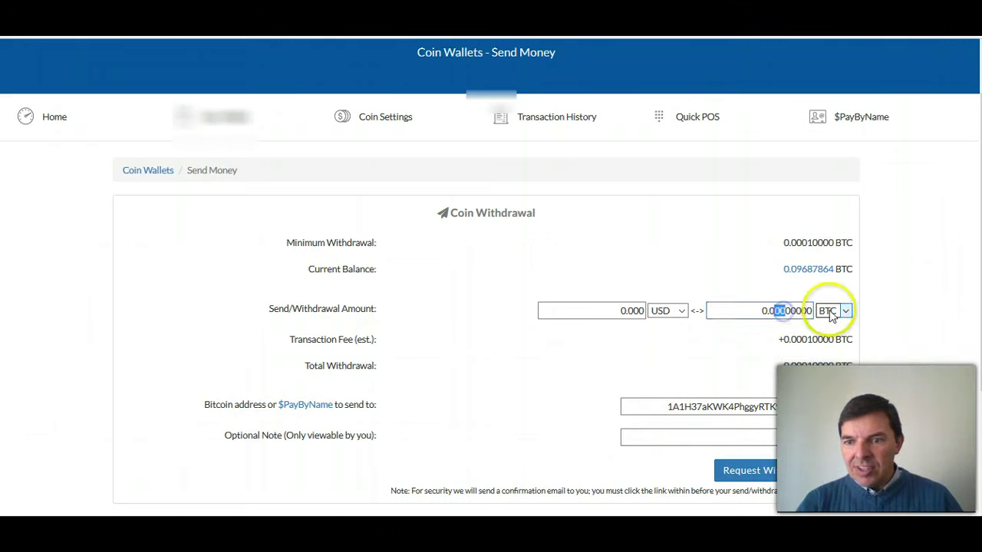
pyautogui.write('26')
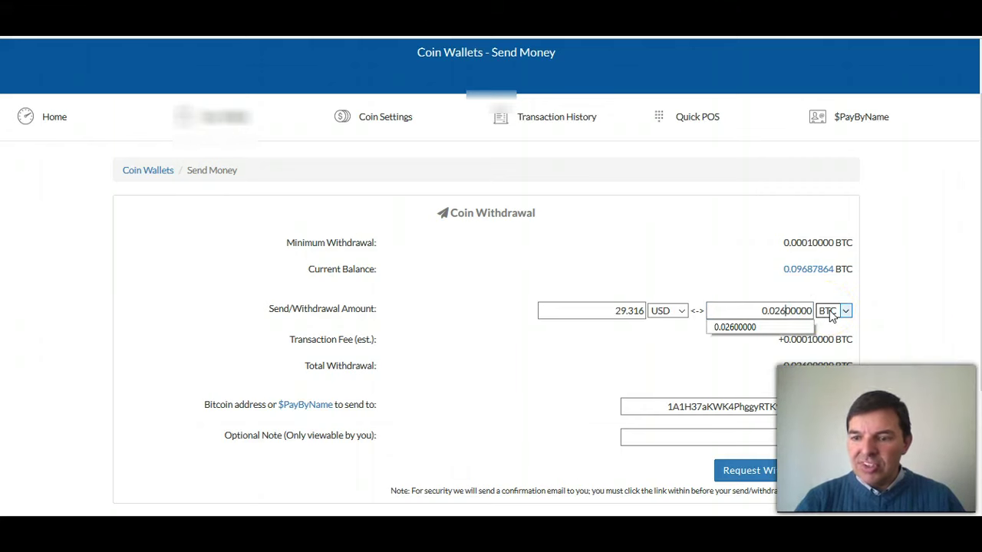
pyautogui.click(752, 327)
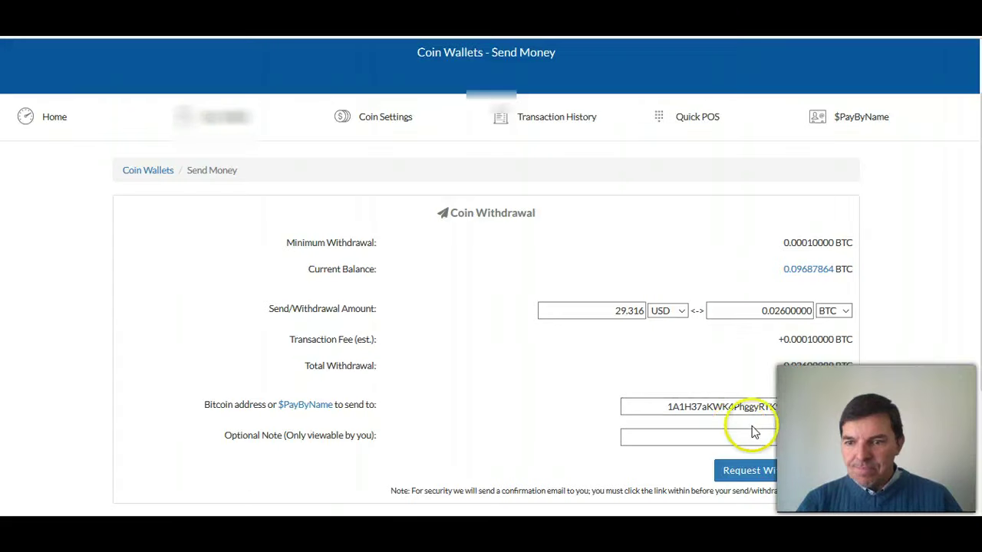
pyautogui.click(773, 474)
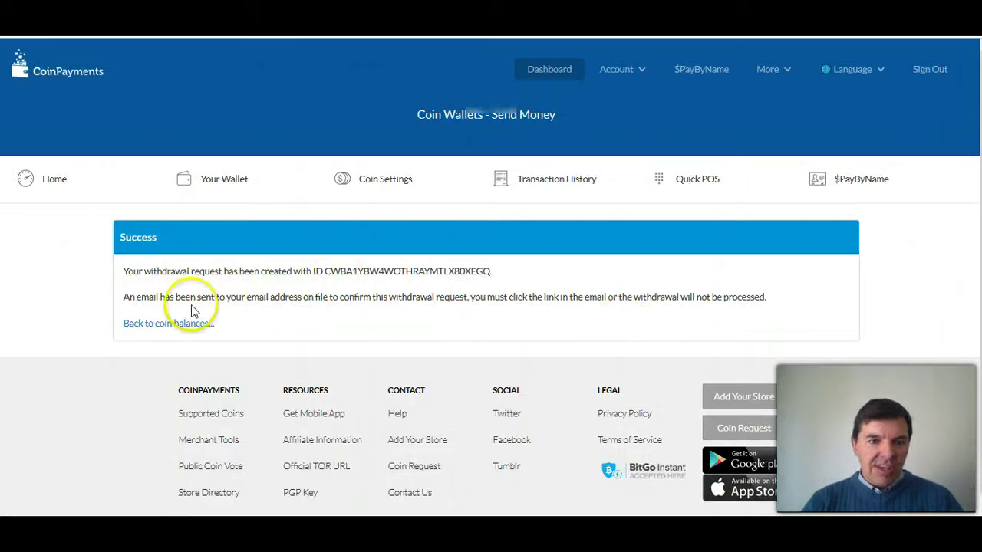
# Switch to the Gmail inbox, open the CoinPayments.net Withdrawal Confirmation email and follow its link to confirm the withdrawal
pyautogui.hotkey('ctrl', 'Tab')
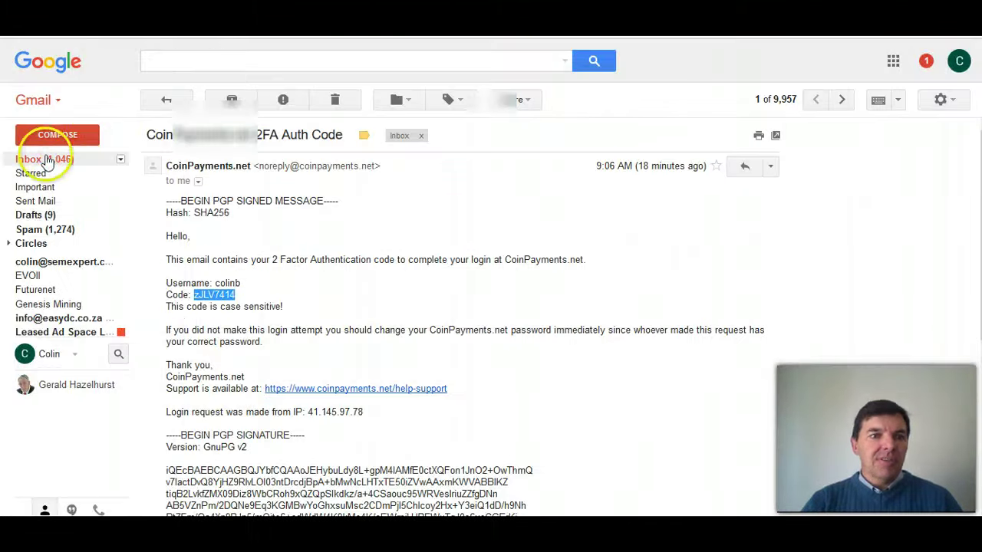
pyautogui.click(46, 159)
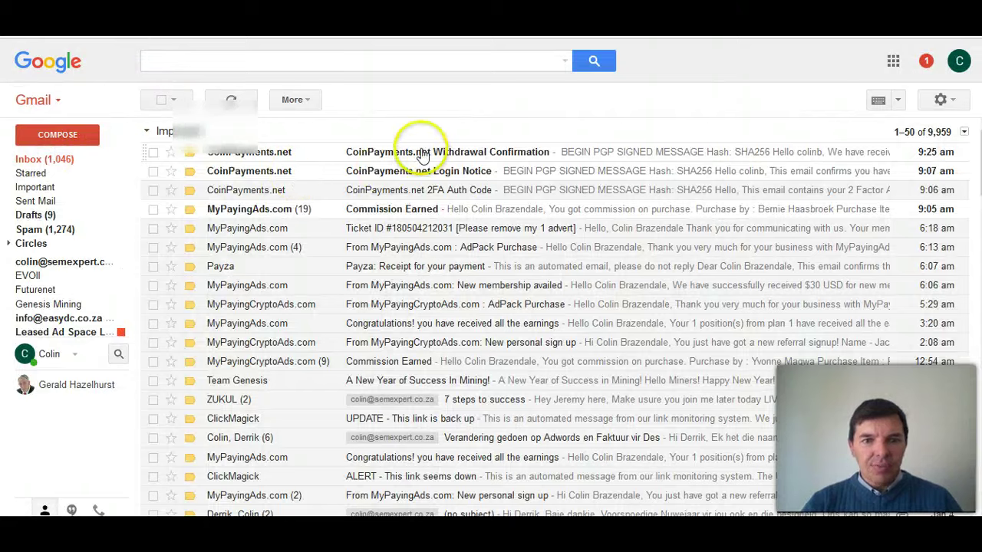
pyautogui.click(423, 153)
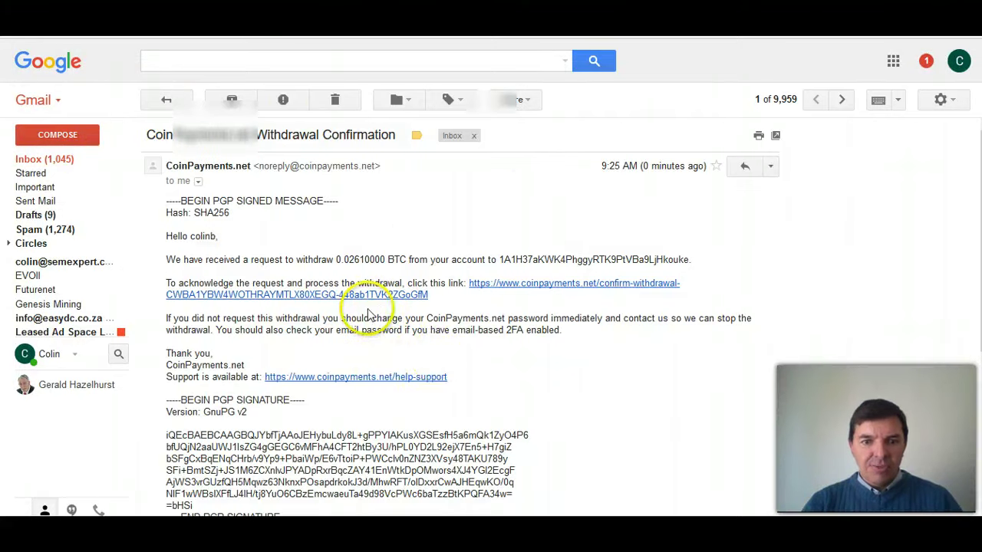
pyautogui.click(564, 290)
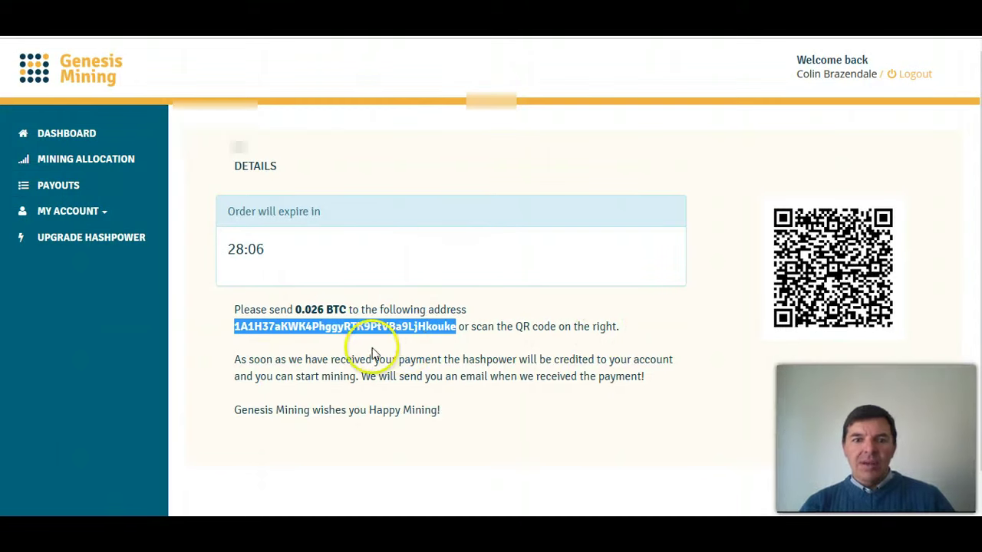
pyautogui.scroll(-1, 337, 350)
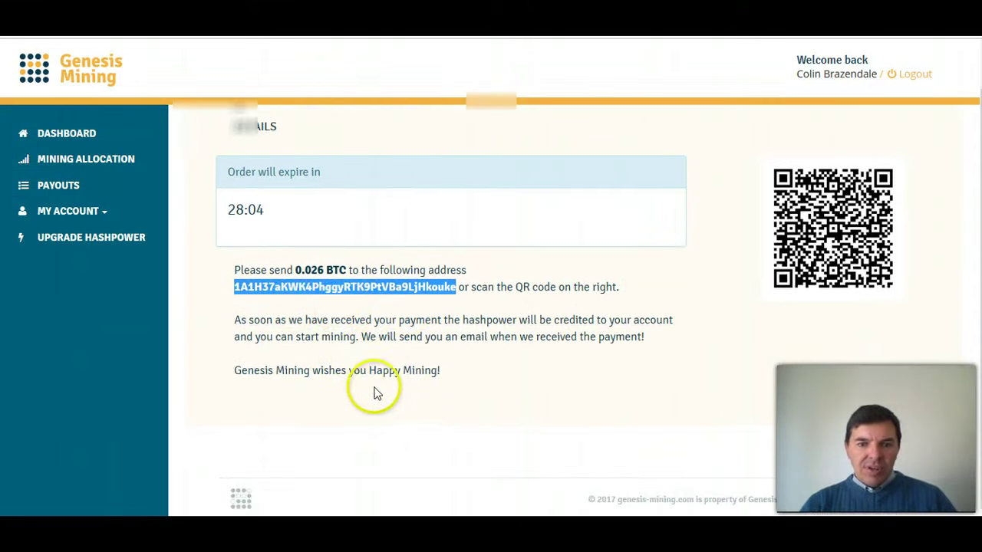
pyautogui.scroll(1, 375, 400)
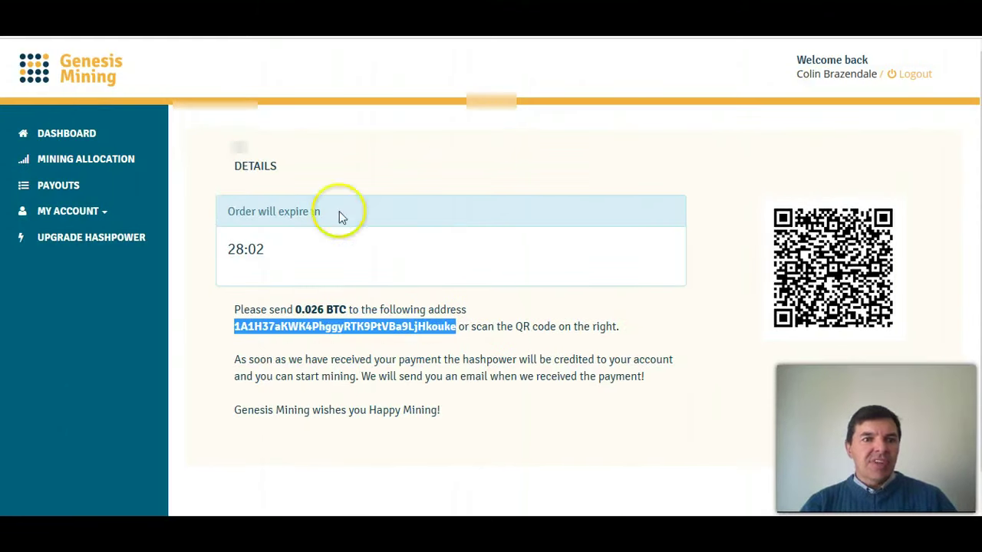